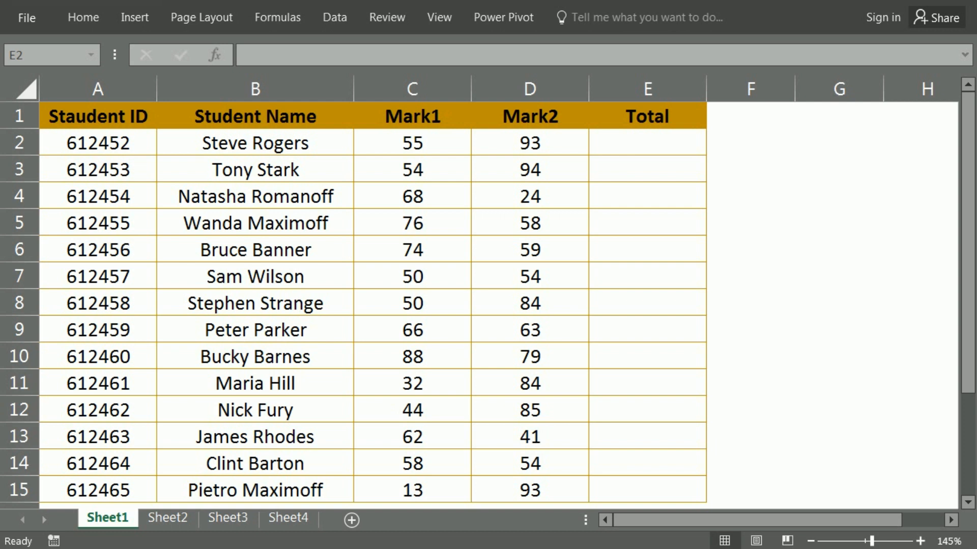
# Total the first student's two marks in cell E2 by entering =SUM(55,93).
pyautogui.click(653, 150)
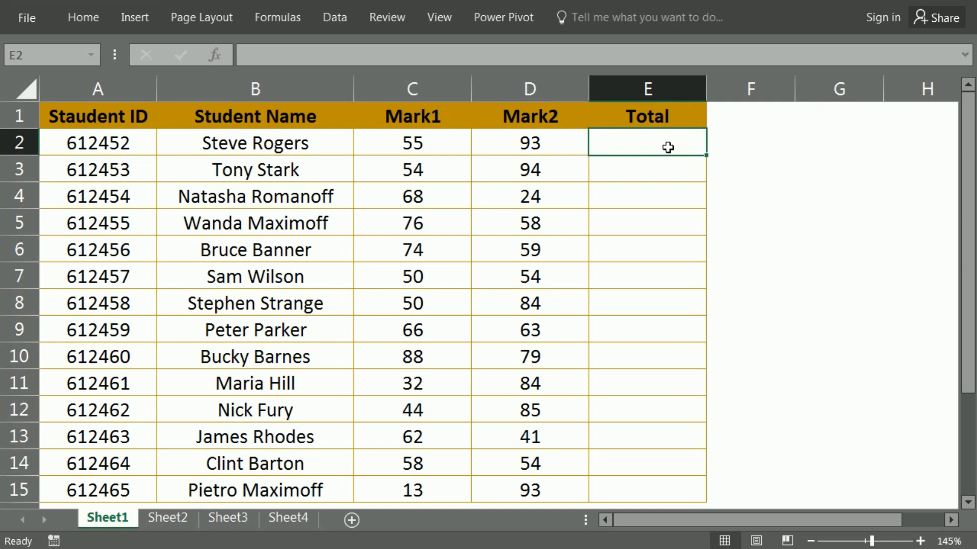
pyautogui.write('=')
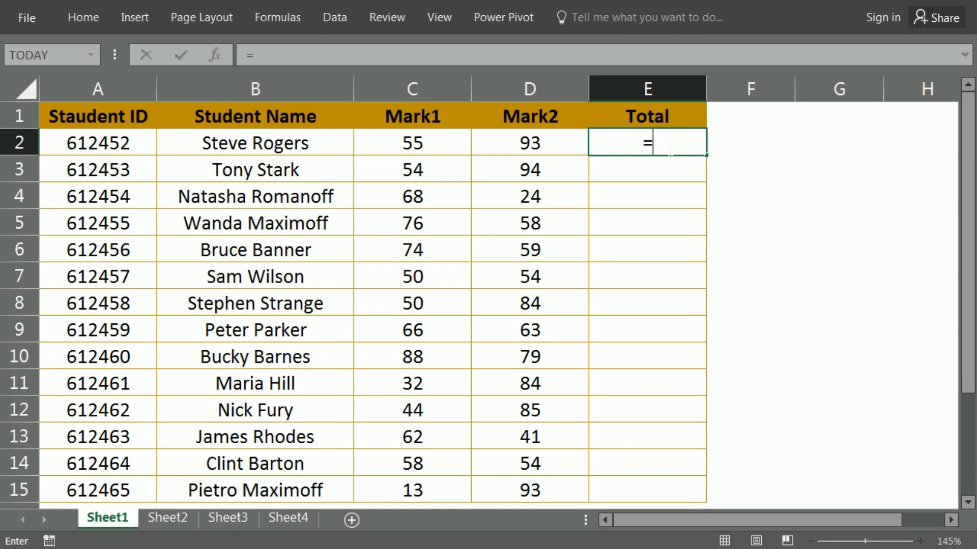
pyautogui.write('sum(')
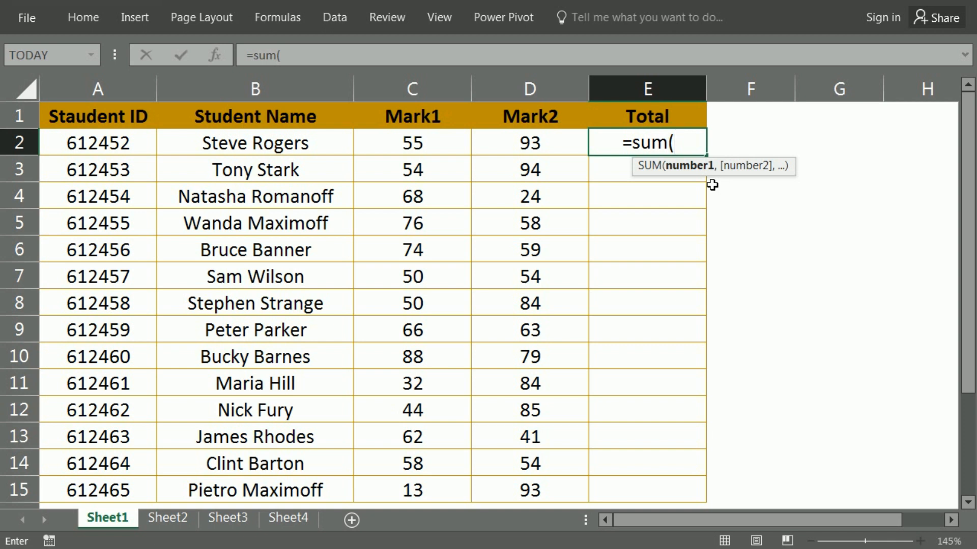
pyautogui.write('55,93)')
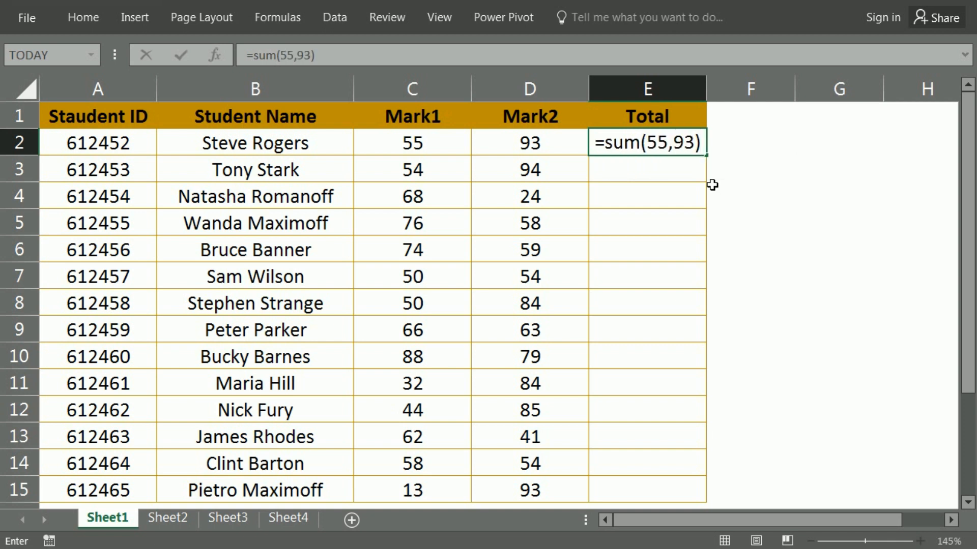
pyautogui.press('Return')
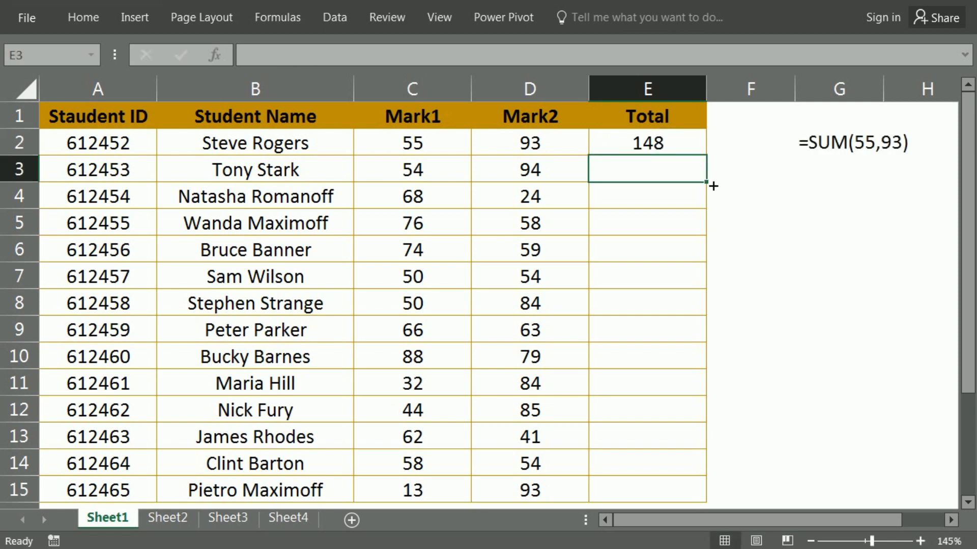
# Total the second student's marks in cell E3 using individual cell references, =SUM(C3,D3).
pyautogui.write('=sum')
pyautogui.press('Tab')
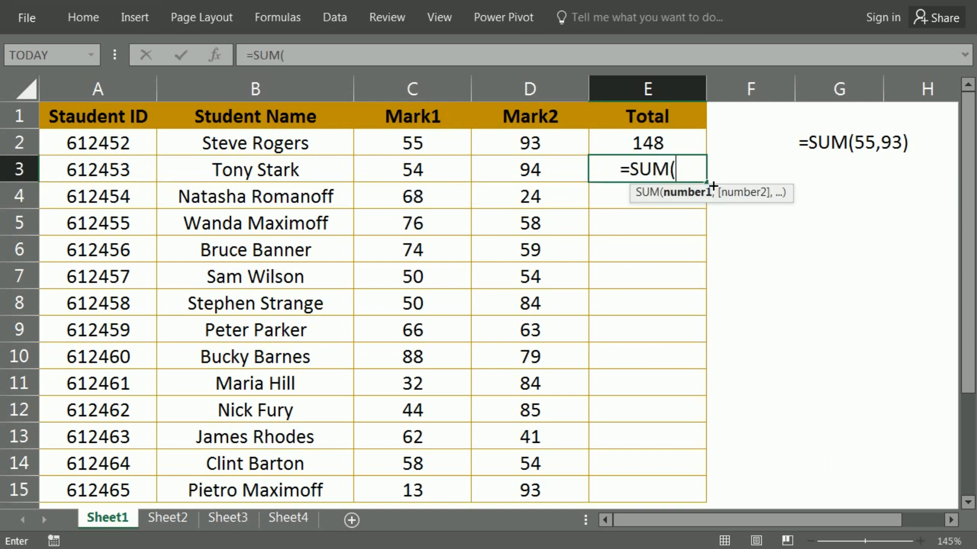
pyautogui.press('Left')
pyautogui.press('Left')
pyautogui.write(',')
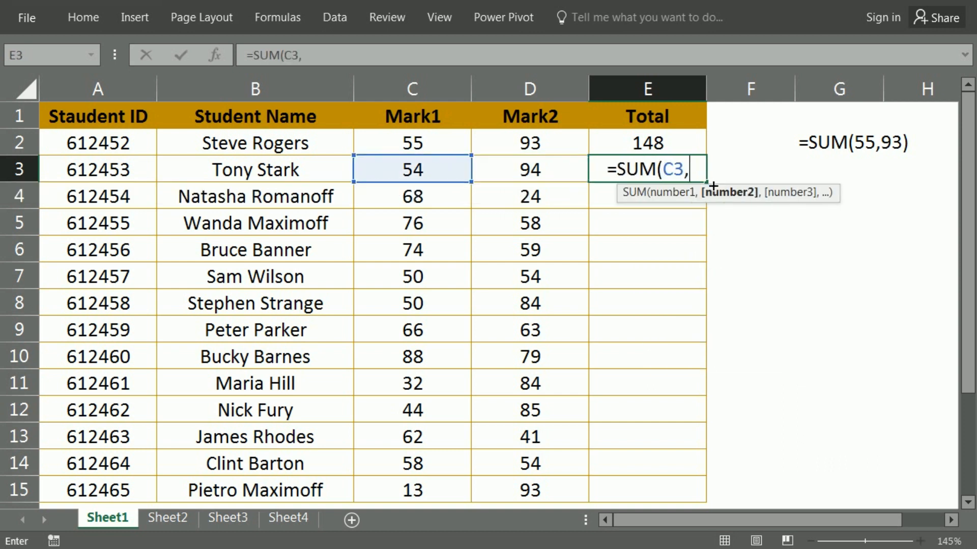
pyautogui.press('Left')
pyautogui.write(')')
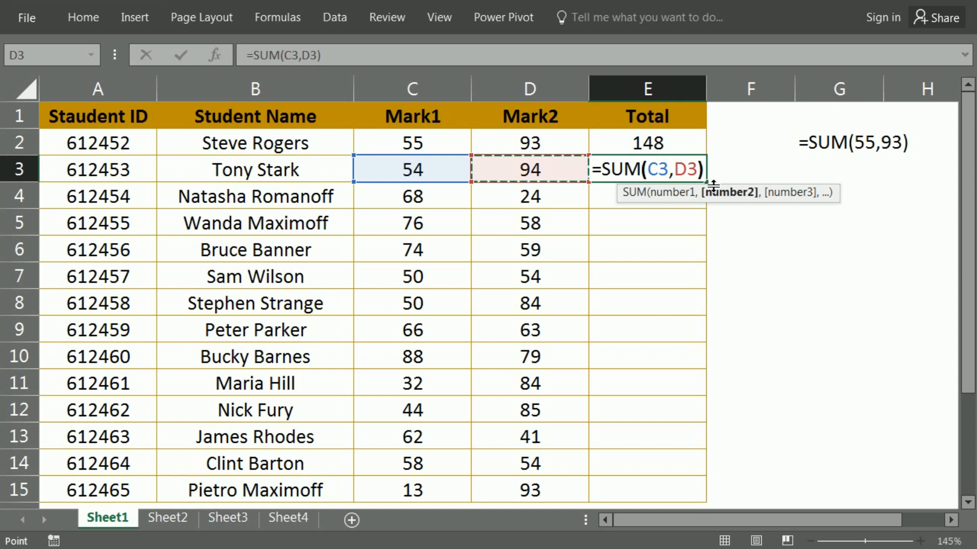
pyautogui.press('Return')
# Total the third student's marks in cell E4 using a range reference, =SUM(C4:D4).
pyautogui.write('=')
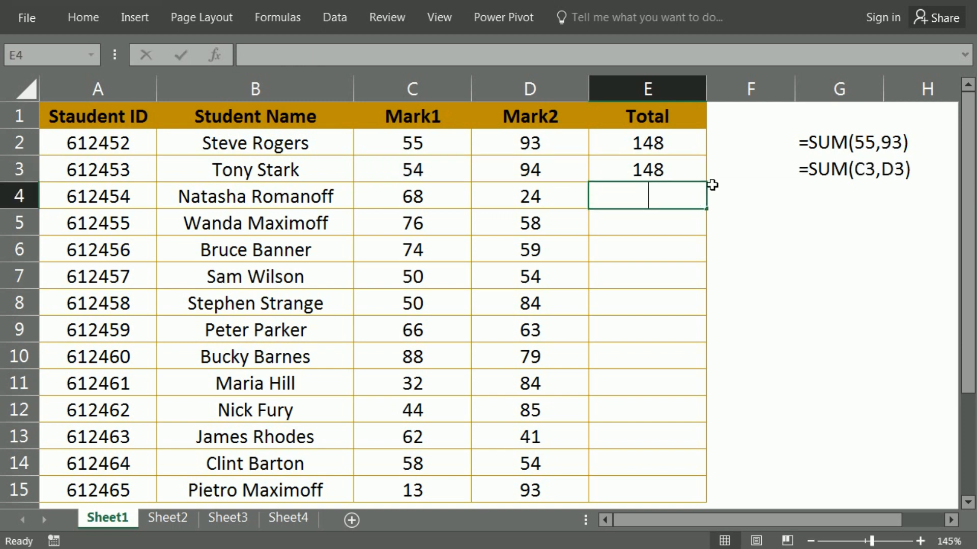
pyautogui.write('sum')
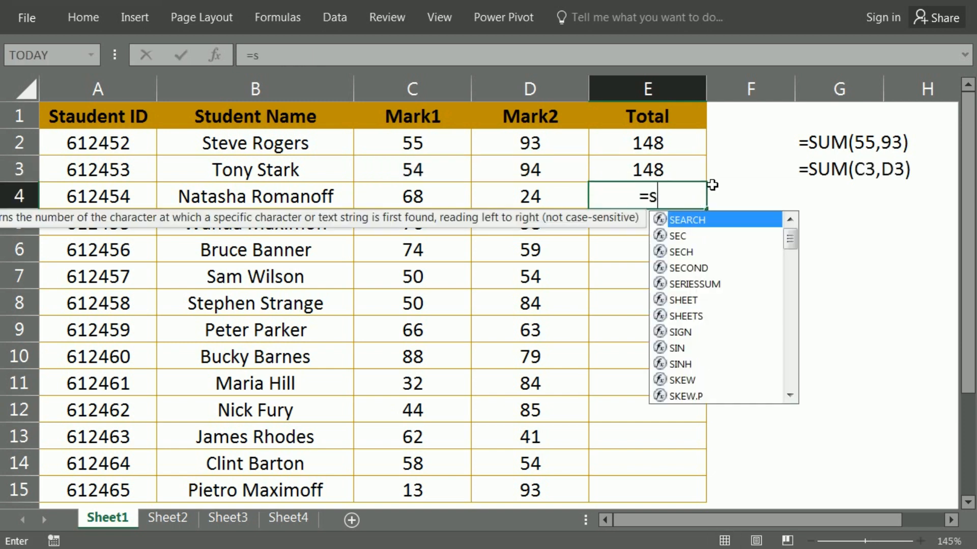
pyautogui.press('Tab')
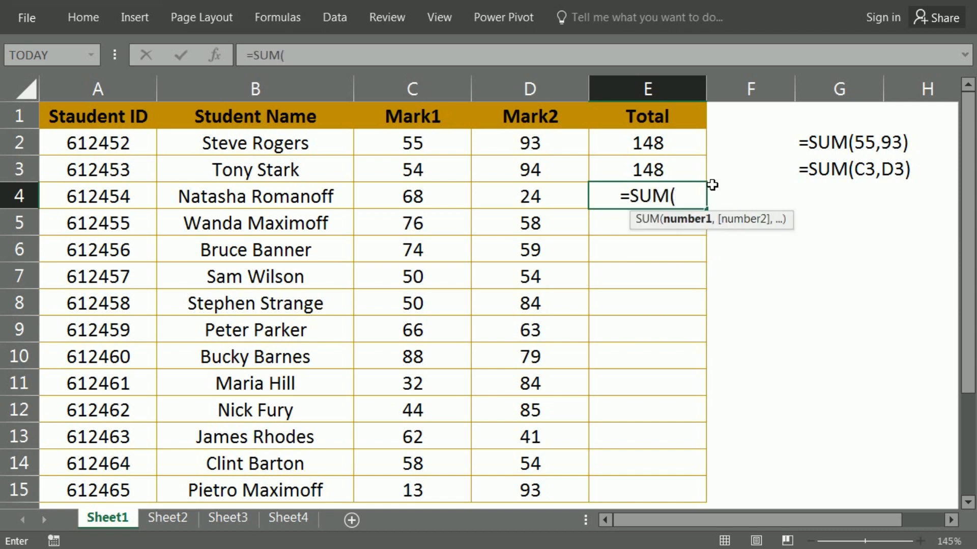
pyautogui.press('Left')
pyautogui.press('Left')
pyautogui.hotkey('shift', 'Right')
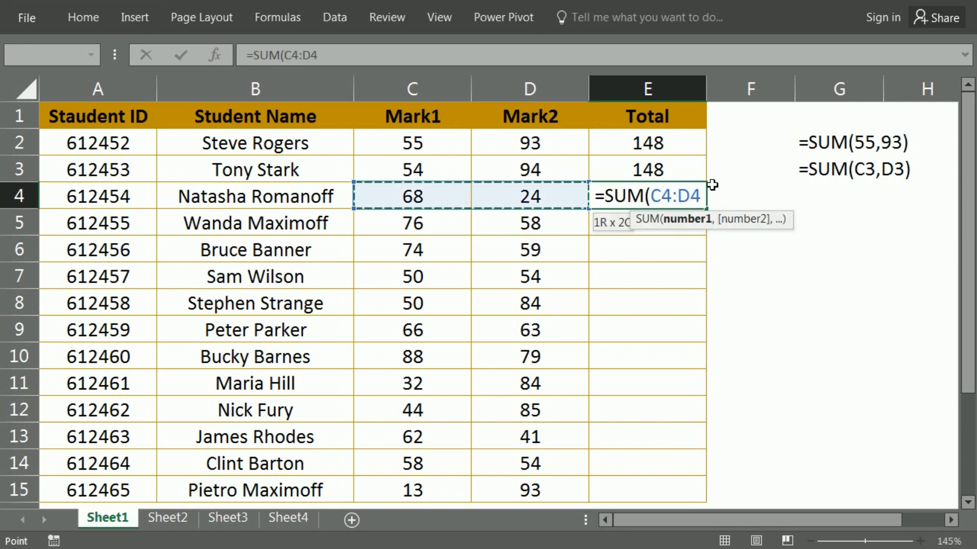
pyautogui.write(')')
pyautogui.press('Return')
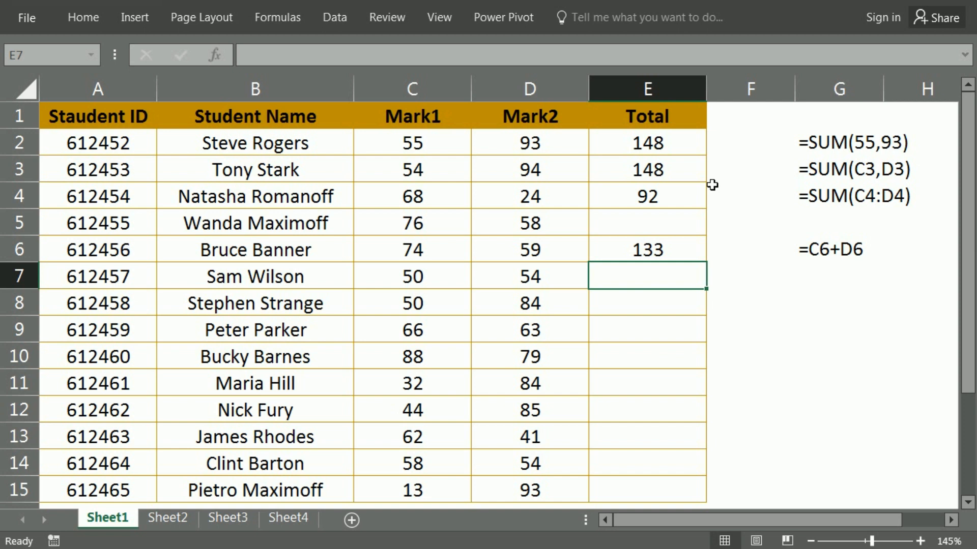
# On Sheet2, total the first student's five marks in H2 with =C2+D2+E2+F2+G2 and inspect the formula's cell references.
pyautogui.hotkey('ctrl', 'pagedown')
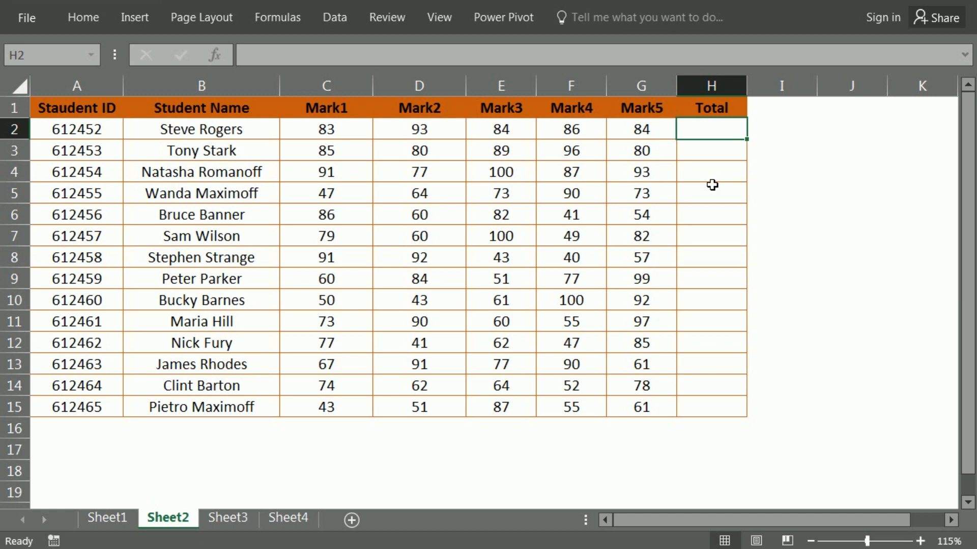
pyautogui.write('=')
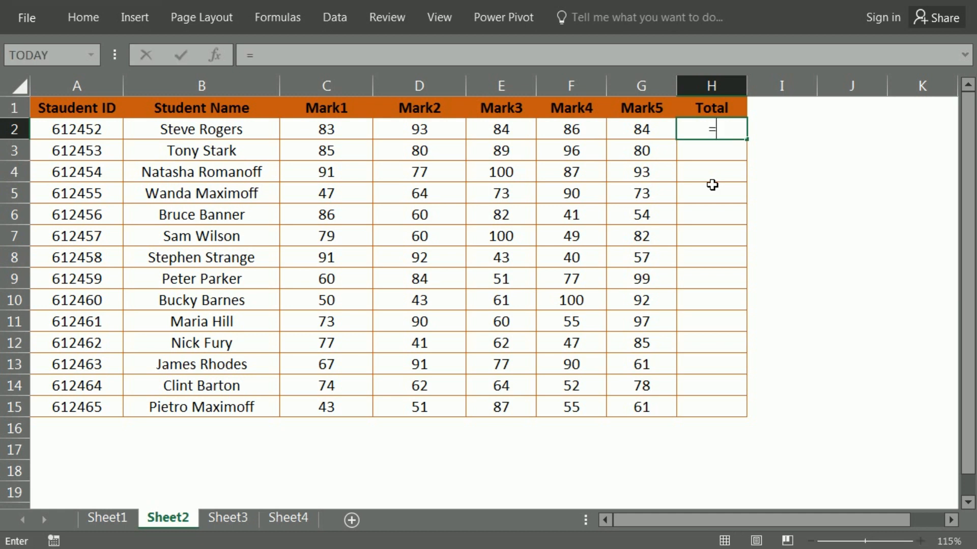
pyautogui.press('Left')
pyautogui.press('Left')
pyautogui.press('Left')
pyautogui.press('Left')
pyautogui.press('Left')
pyautogui.press('Left')
pyautogui.press('Right')
pyautogui.write('+')
pyautogui.press('Left')
pyautogui.press('Left')
pyautogui.press('Left')
pyautogui.press('Left')
pyautogui.press('Left')
pyautogui.press('Right')
pyautogui.write('+')
pyautogui.press('Left')
pyautogui.press('Left')
pyautogui.press('Left')
pyautogui.write('+')
pyautogui.press('Left')
pyautogui.press('Left')
pyautogui.write('+')
pyautogui.press('Left')
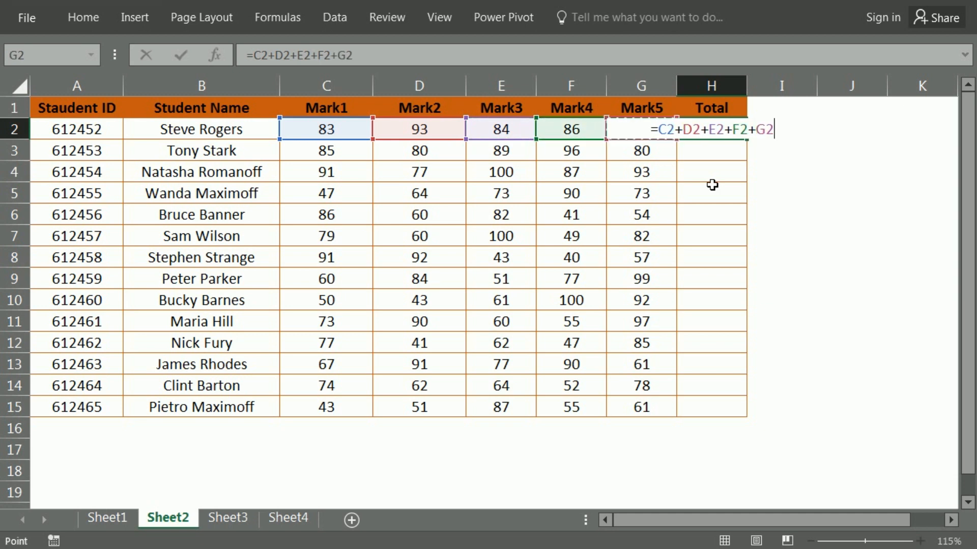
pyautogui.press('Return')
pyautogui.press('Up')
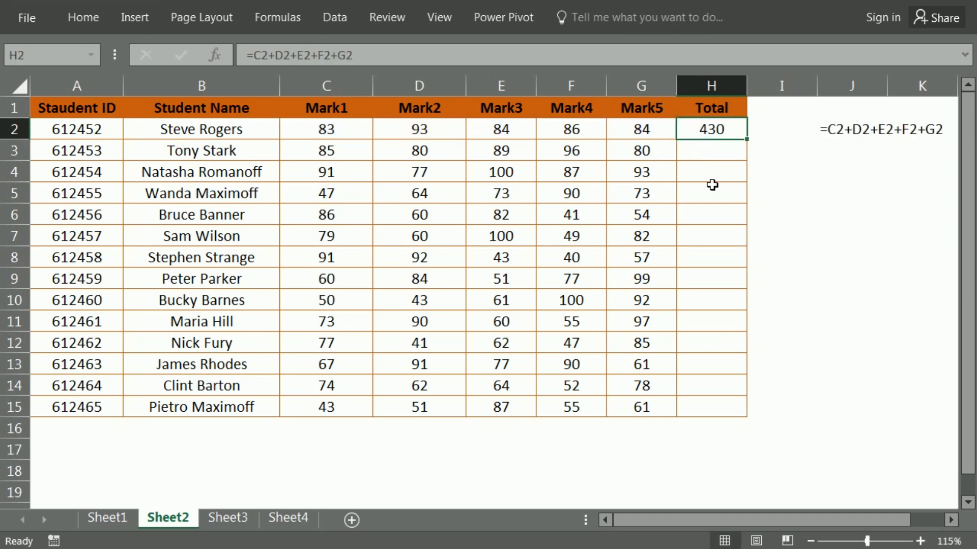
pyautogui.press('F2')
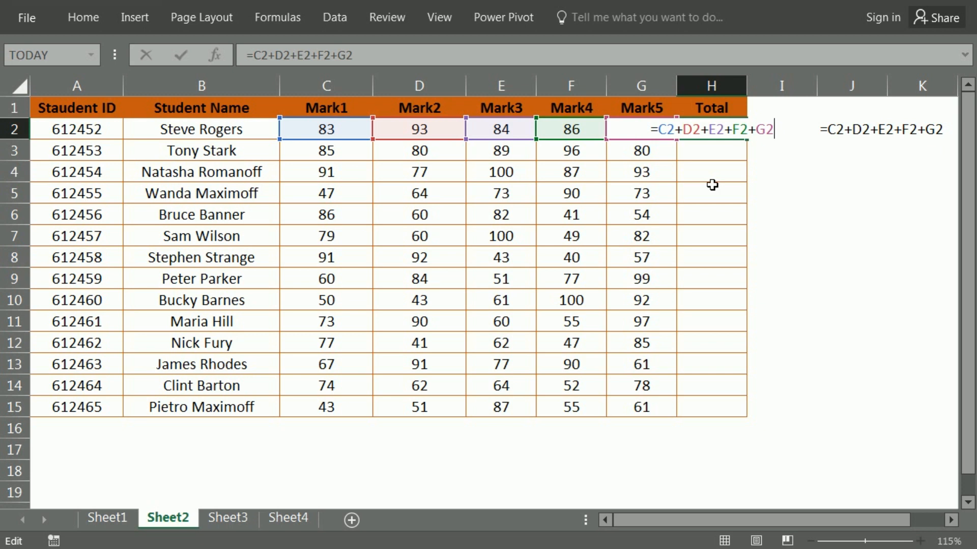
pyautogui.press('Return')
# Total the third student's five marks in cell H4 with the range formula =SUM(C4:G4).
pyautogui.press('Return')
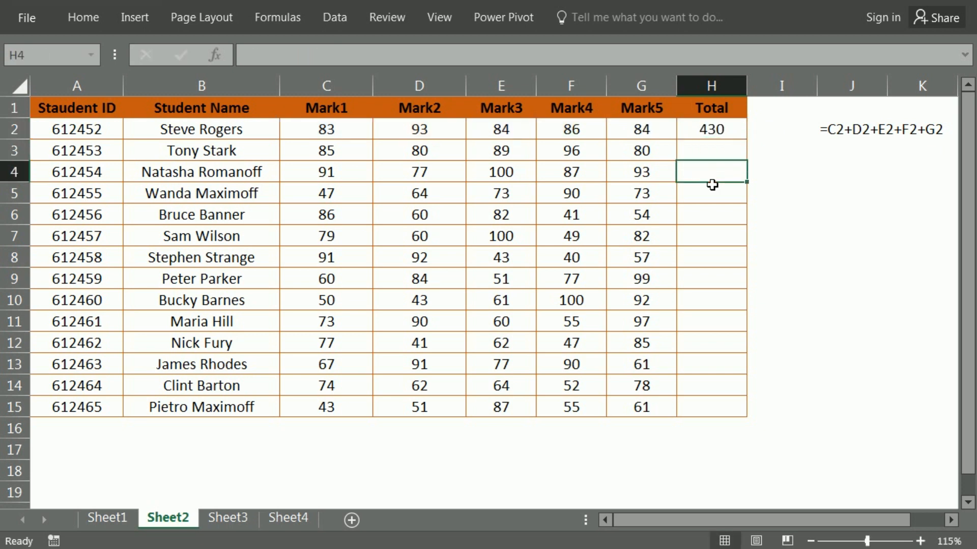
pyautogui.write('=su')
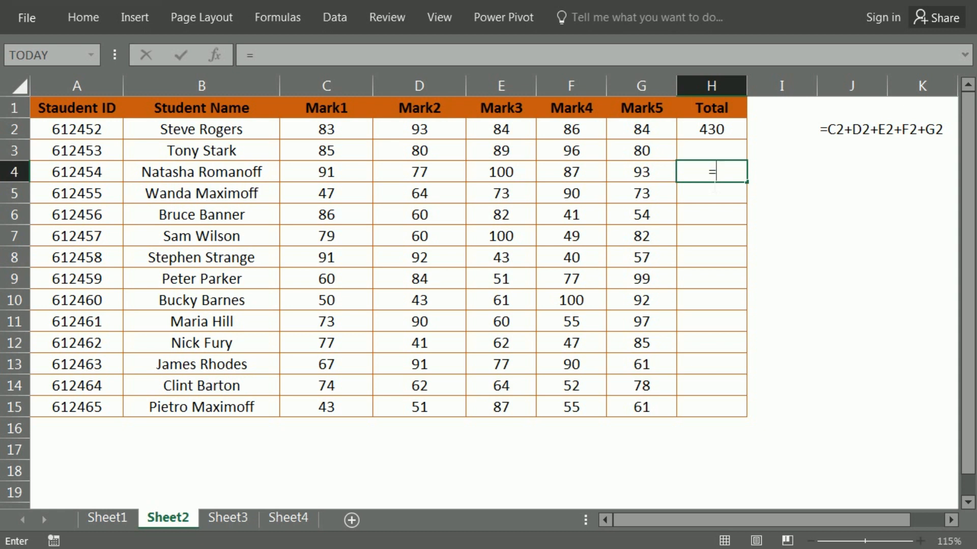
pyautogui.press('Tab')
pyautogui.press('Left')
pyautogui.press('Left')
pyautogui.press('Left')
pyautogui.press('Left')
pyautogui.press('Left')
pyautogui.press('Left')
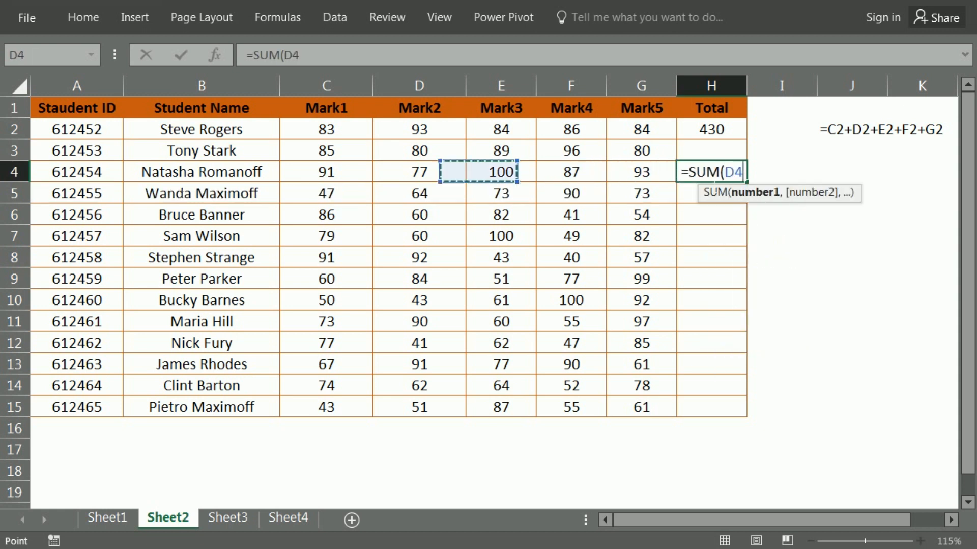
pyautogui.press('Right')
pyautogui.hotkey('shift', 'Right')
pyautogui.hotkey('shift', 'Right')
pyautogui.hotkey('shift', 'Right')
pyautogui.hotkey('shift', 'Right')
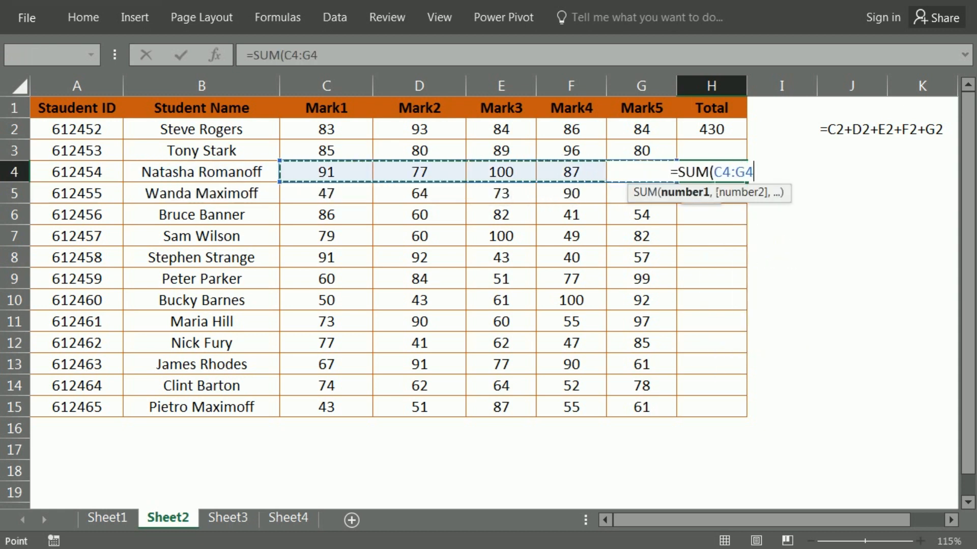
pyautogui.write(')')
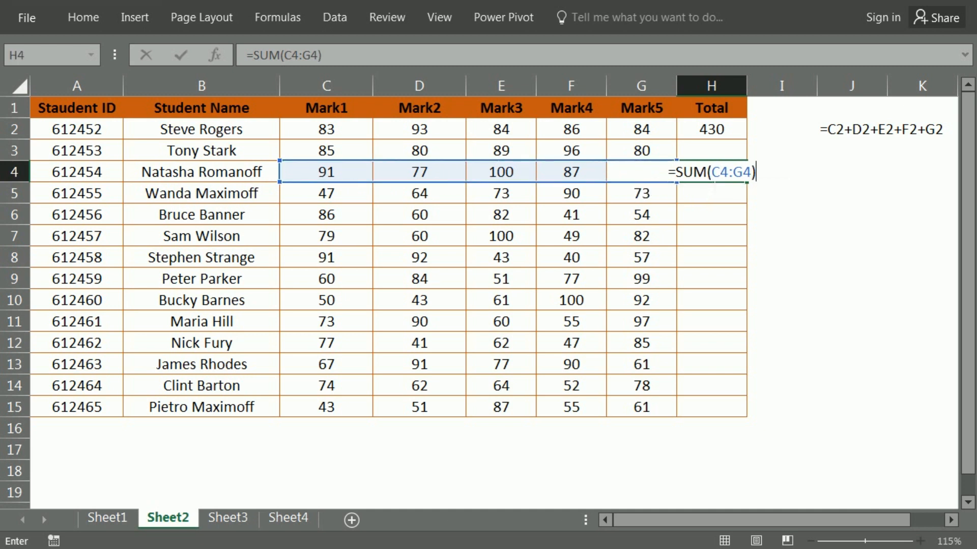
pyautogui.press('Return')
pyautogui.press('Up')
pyautogui.press('Right')
pyautogui.press('Right')
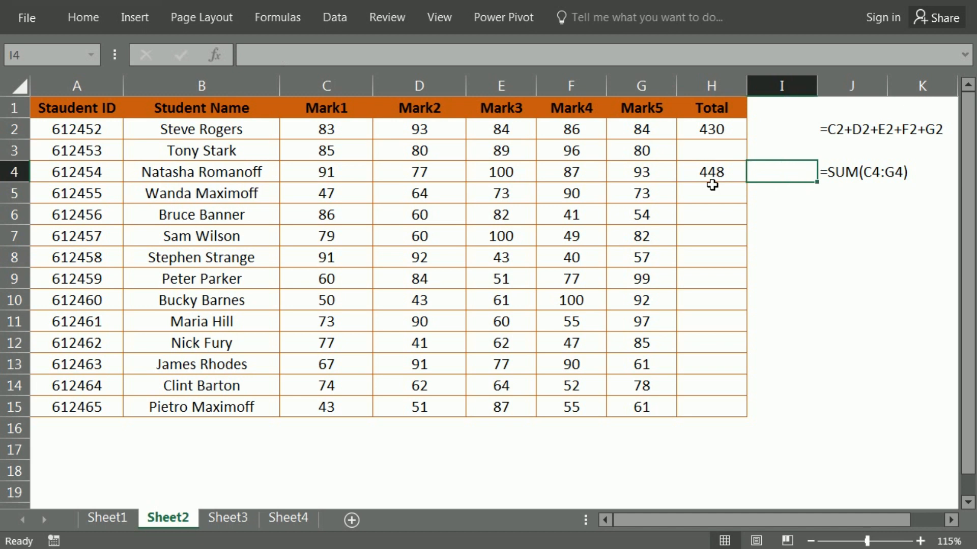
pyautogui.press('Up')
pyautogui.press('Up')
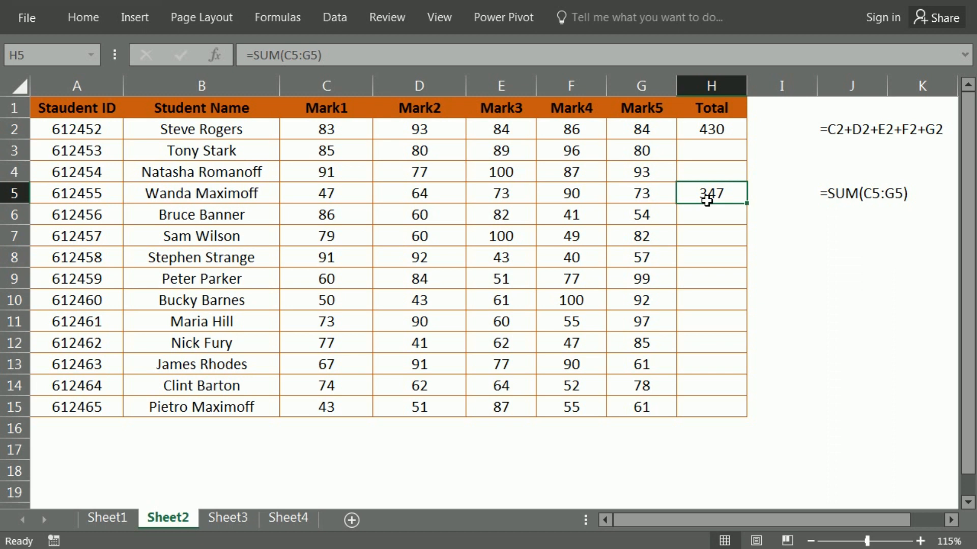
# On Sheet3, add up the five numbers of column A in cell A6 with =A1+A2+A3+A4+A5.
pyautogui.hotkey('ctrl', 'pagedown')
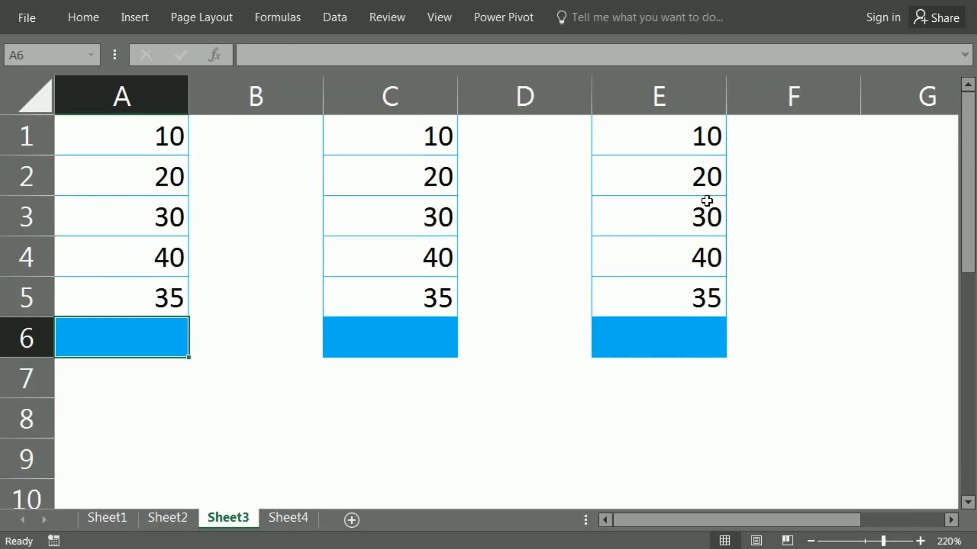
pyautogui.press('Down')
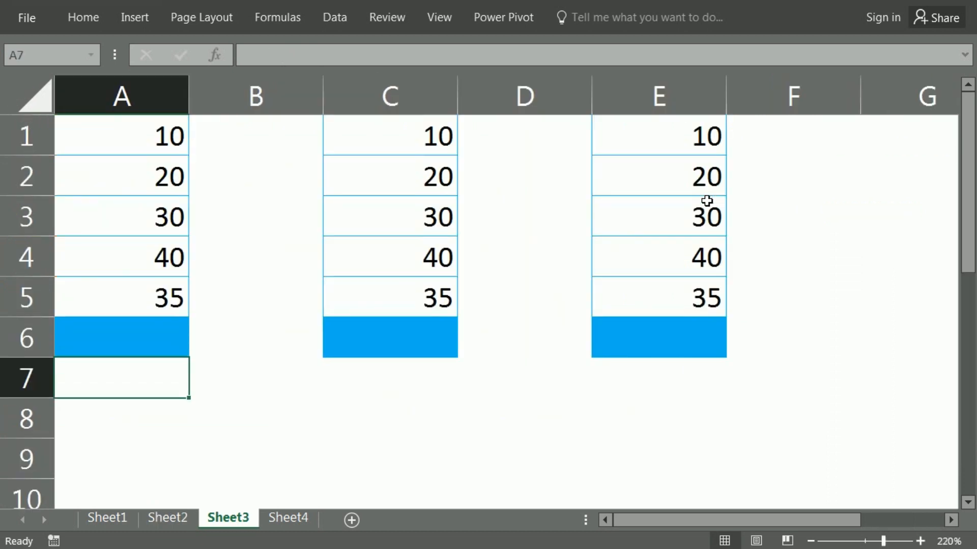
pyautogui.press('Up')
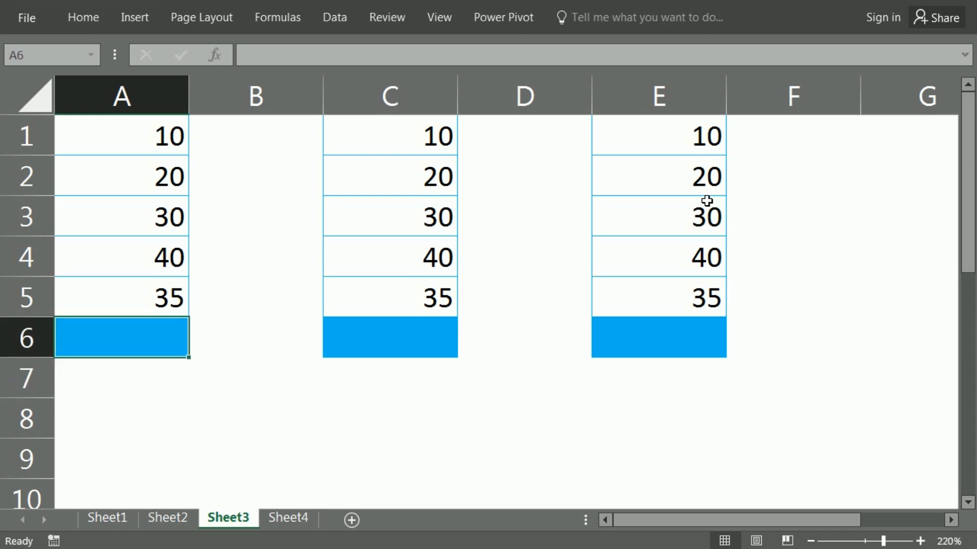
pyautogui.write('=')
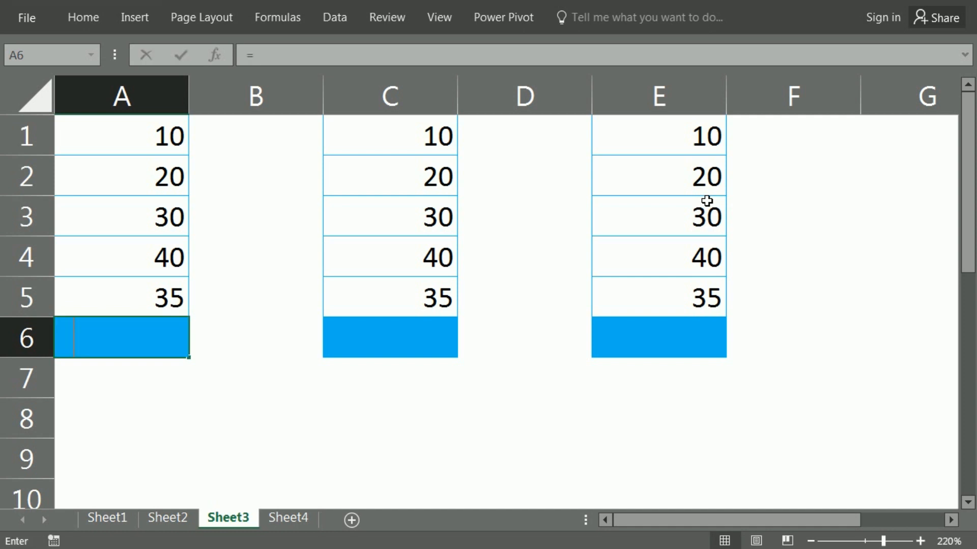
pyautogui.press('Up')
pyautogui.press('Up')
pyautogui.press('Up')
pyautogui.press('Up')
pyautogui.press('Up')
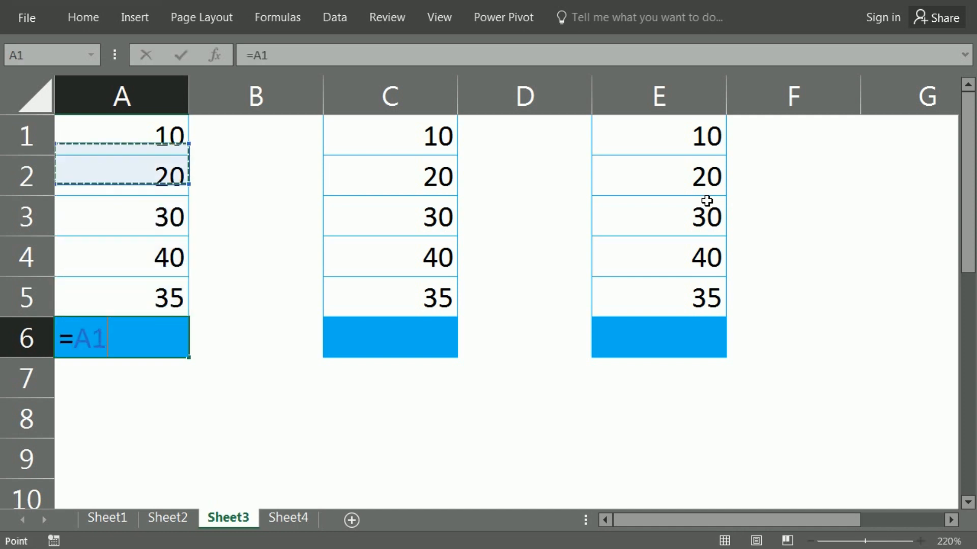
pyautogui.write('+')
pyautogui.press('Up')
pyautogui.press('Up')
pyautogui.press('Up')
pyautogui.press('Up')
pyautogui.press('Up')
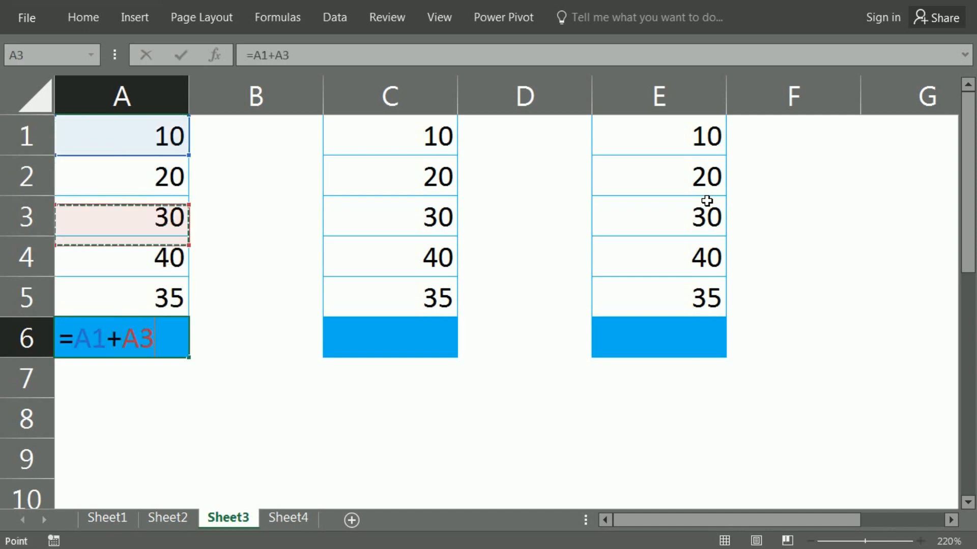
pyautogui.press('Down')
pyautogui.write('+')
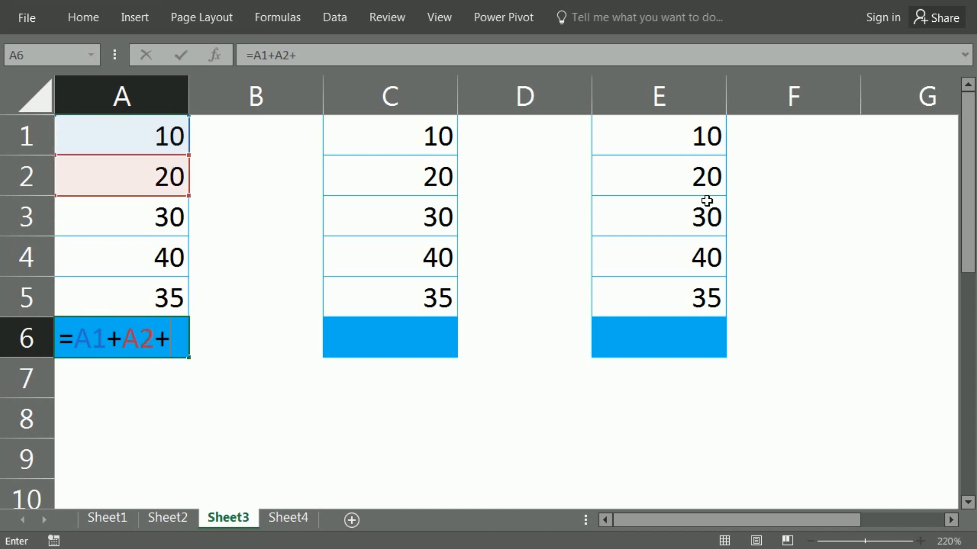
pyautogui.write('a3+a4+a5')
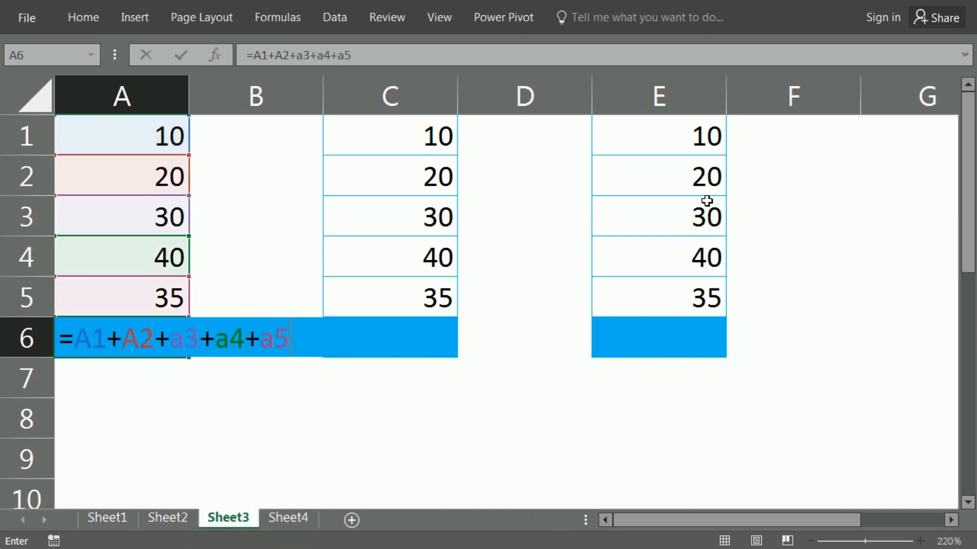
pyautogui.press('Tab')
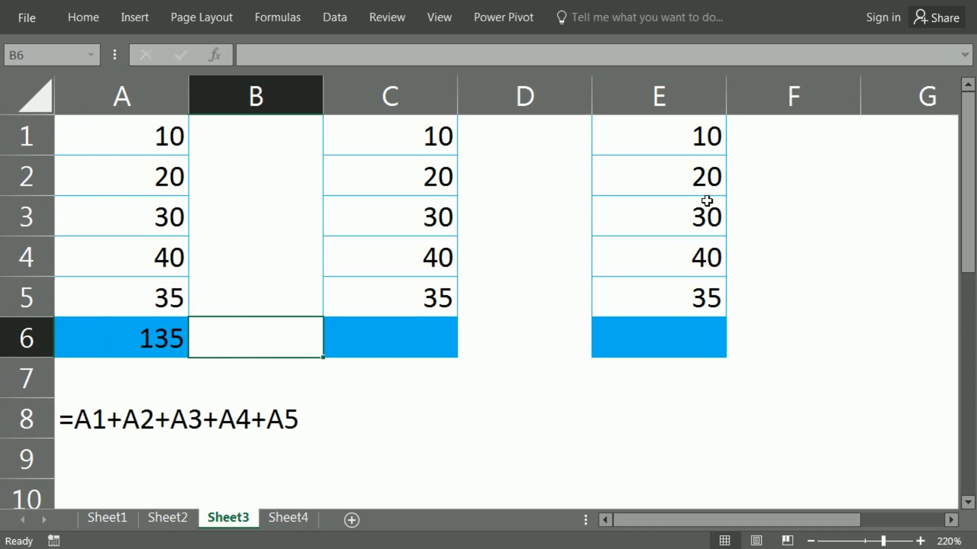
# Total the five numbers of column C in cell C6 with =SUM(C1,C2,C3,C4,C5).
pyautogui.press('Tab')
pyautogui.write('=sum')
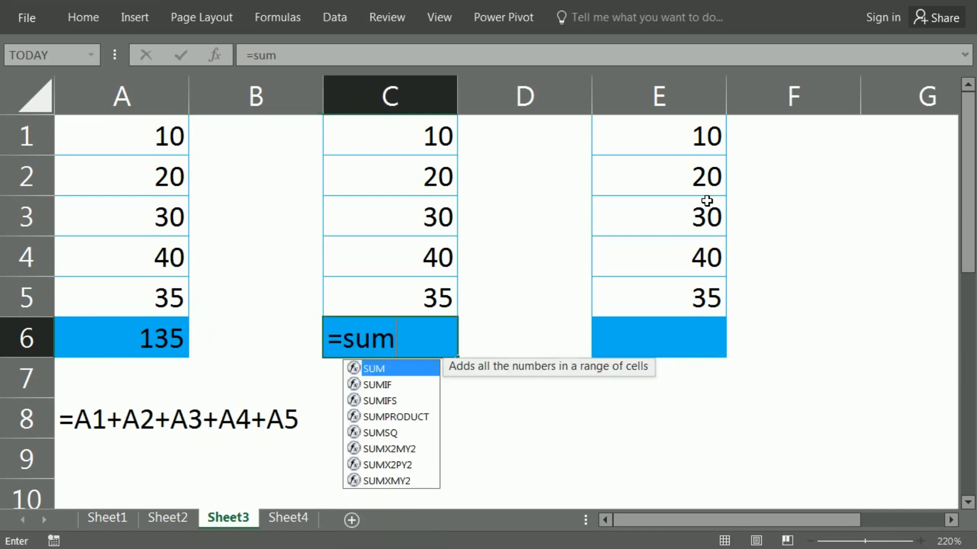
pyautogui.press('Tab')
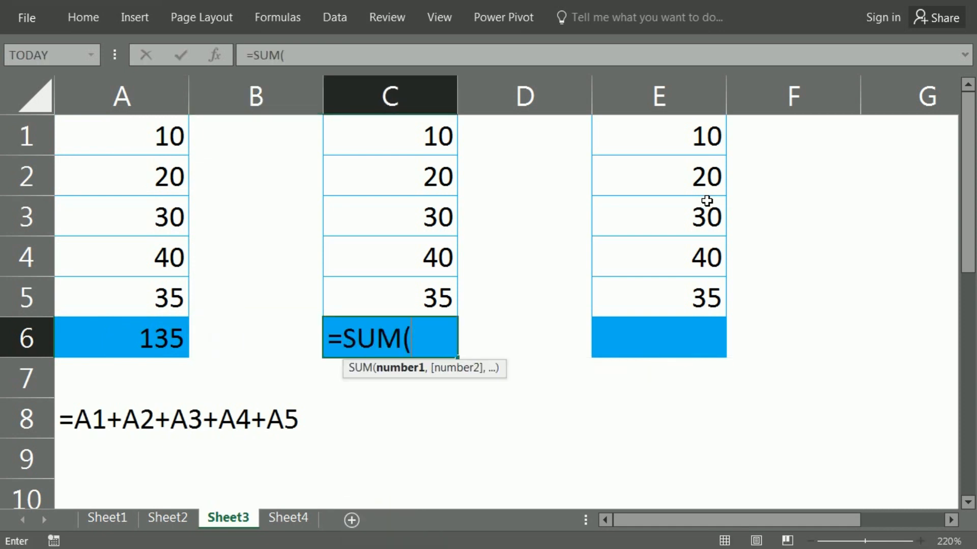
pyautogui.write('c1')
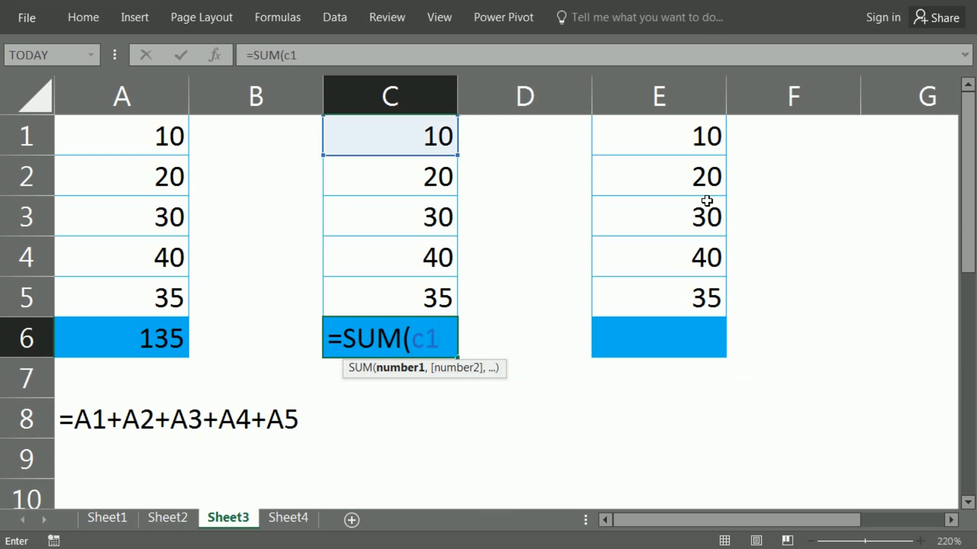
pyautogui.write(',c2,c')
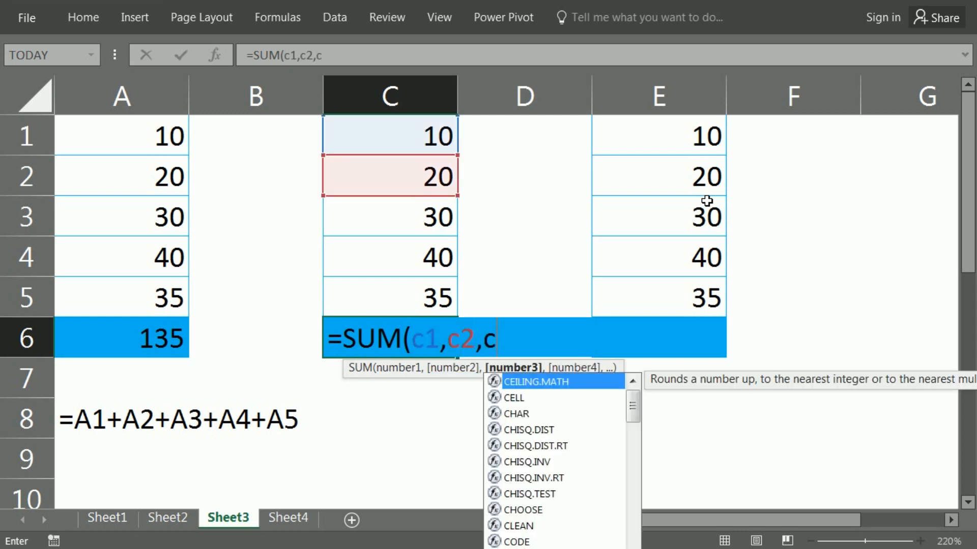
pyautogui.write('3,c4,c')
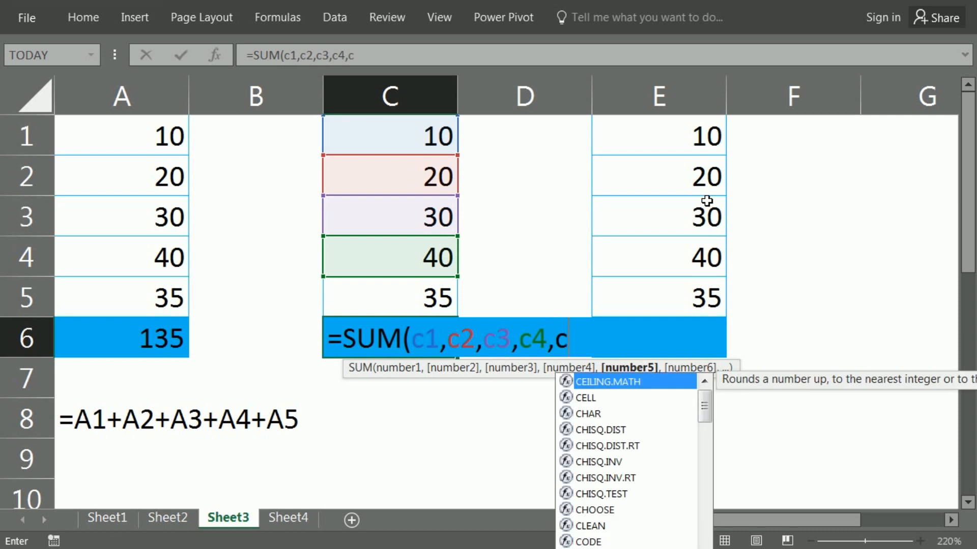
pyautogui.write('5|)')
pyautogui.press('Return')
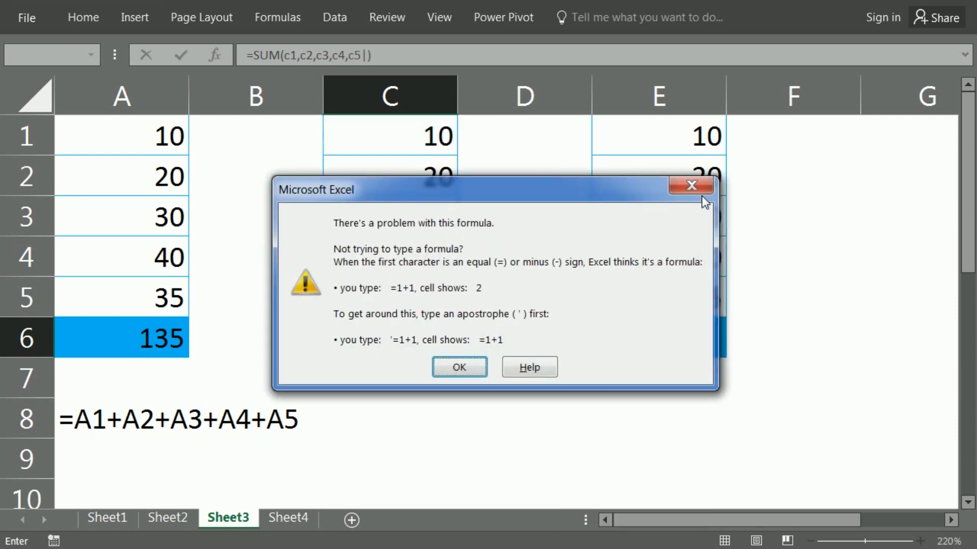
pyautogui.click(697, 192)
pyautogui.press('Right')
pyautogui.press('Delete')
pyautogui.press('Return')
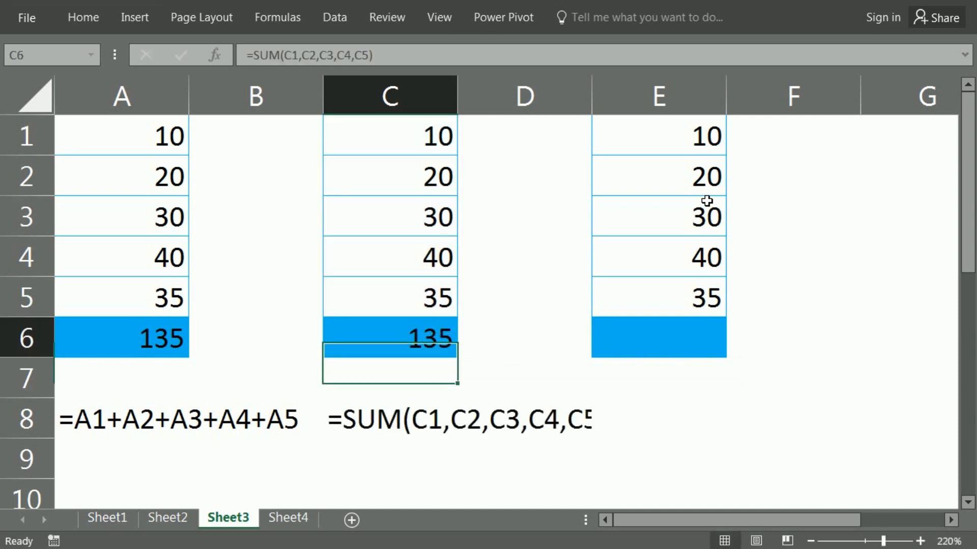
# Total the five numbers of column E in cell E6 with AutoSum, =SUM(E1:E5).
pyautogui.press('Up')
pyautogui.press('Right')
pyautogui.press('Right')
pyautogui.hotkey('alt', '=')
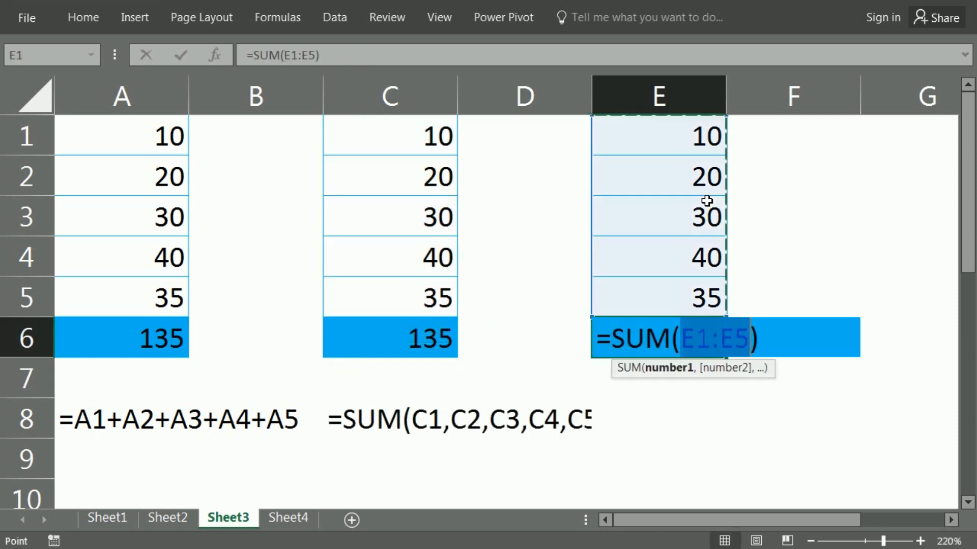
pyautogui.press('Return')
pyautogui.press('Down')
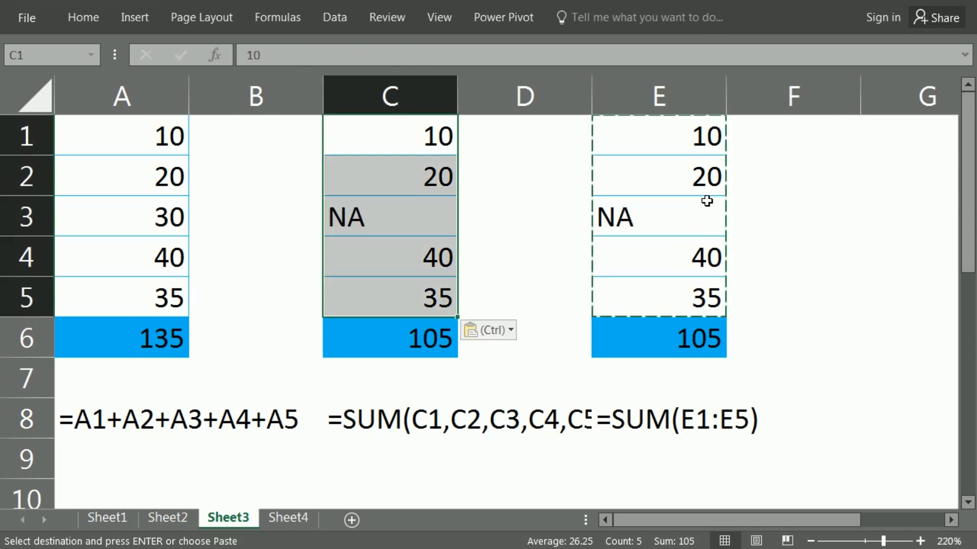
# Check the formula in C6, and copy C1:C5, including the NA text, over A1:A5.
pyautogui.press('Down')
pyautogui.press('Down')
pyautogui.press('Down')
pyautogui.press('Down')
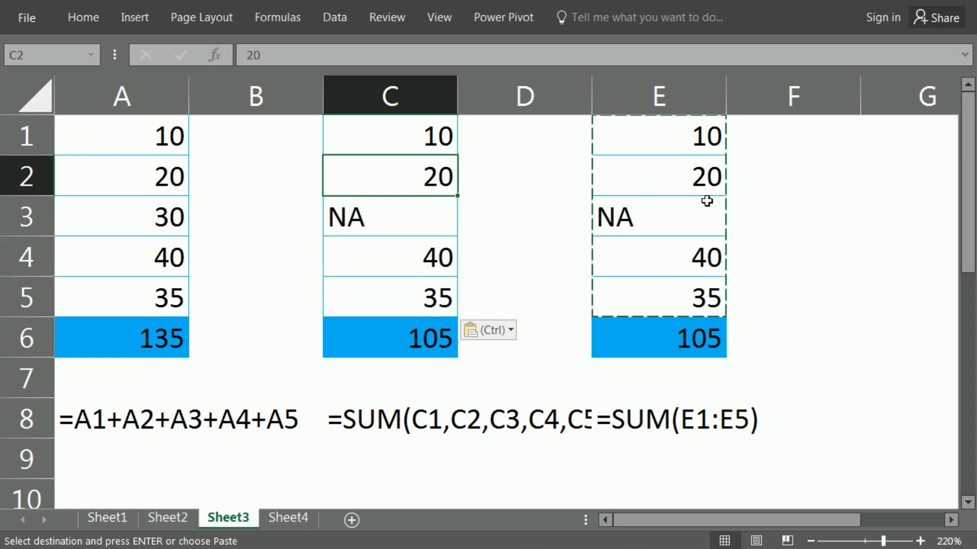
pyautogui.press('Down')
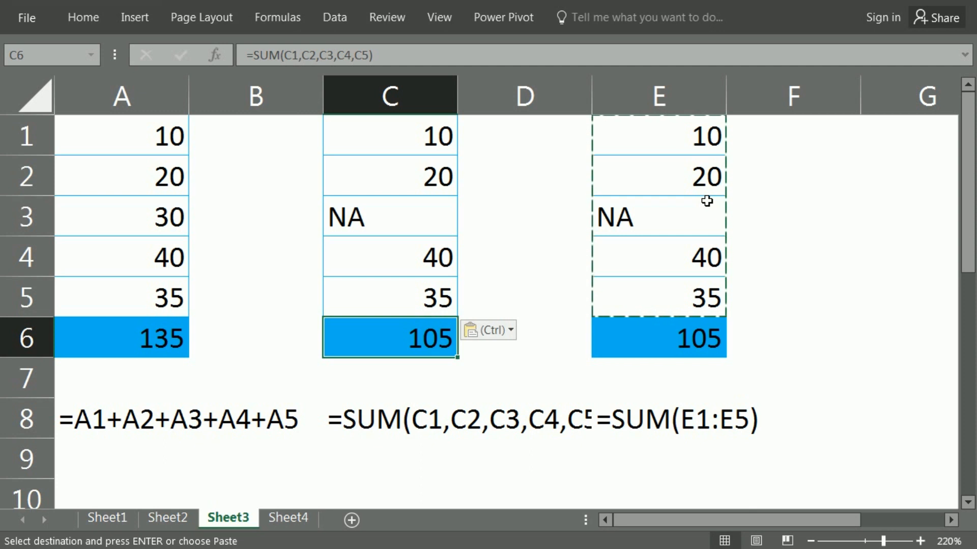
pyautogui.press('Up')
pyautogui.press('Up')
pyautogui.press('Up')
pyautogui.press('Up')
pyautogui.press('Up')
pyautogui.hotkey('shift', 'Down')
pyautogui.hotkey('shift', 'Down')
pyautogui.hotkey('shift', 'Down')
pyautogui.hotkey('shift', 'Down')
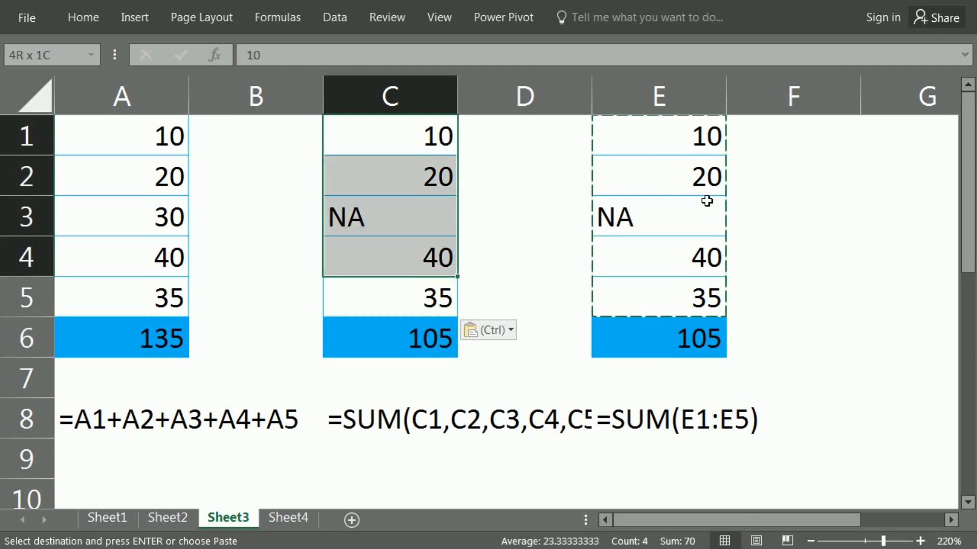
pyautogui.hotkey('ctrl', 'c')
pyautogui.press('Left')
pyautogui.press('Left')
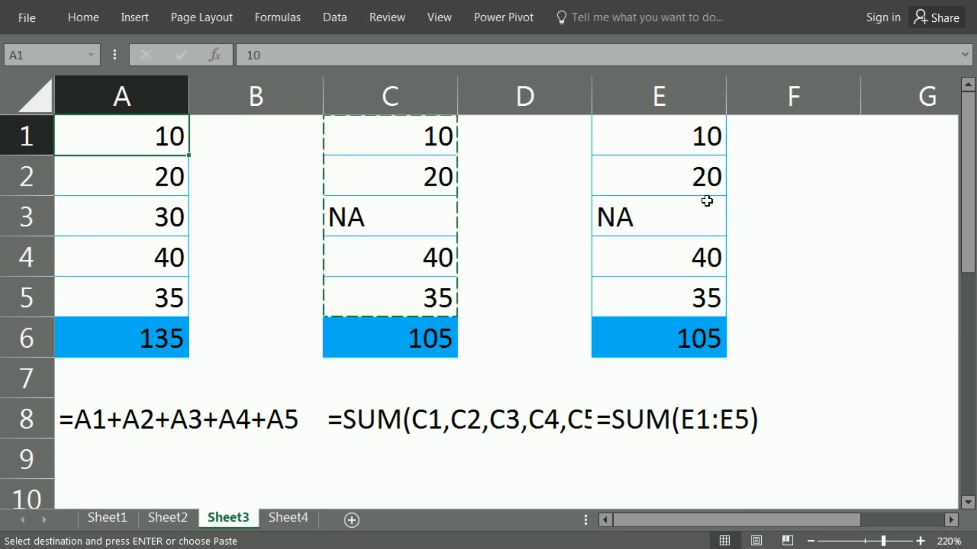
pyautogui.press('Return')
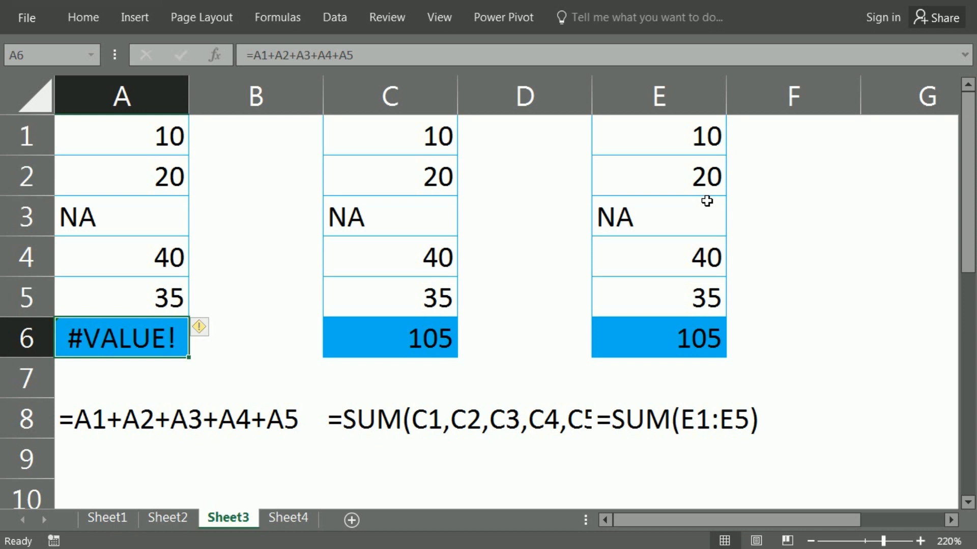
# Total E1:E5 in cell G5 with AutoSum, and clear the cell again.
pyautogui.click(852, 292)
pyautogui.click(887, 298)
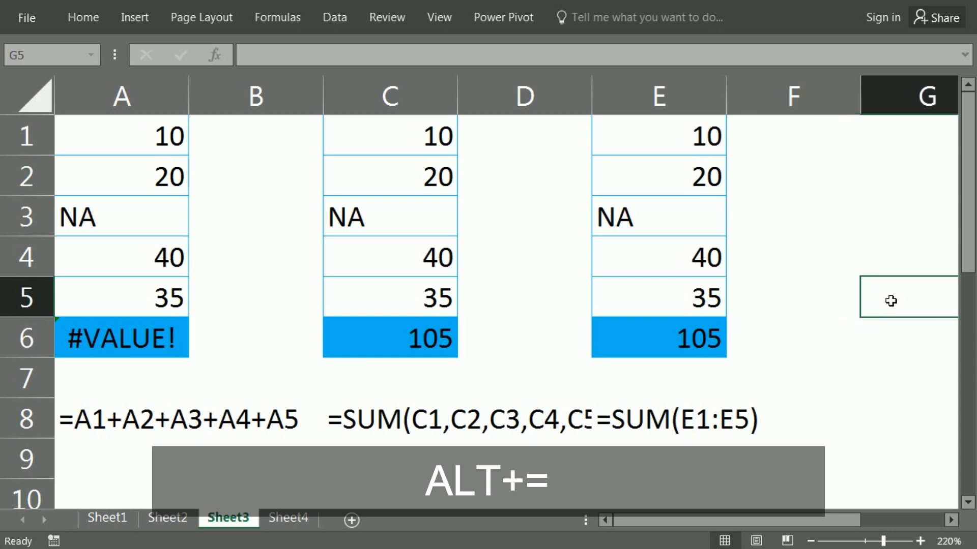
pyautogui.hotkey('alt', '=')
pyautogui.hotkey('ctrl', 'Return')
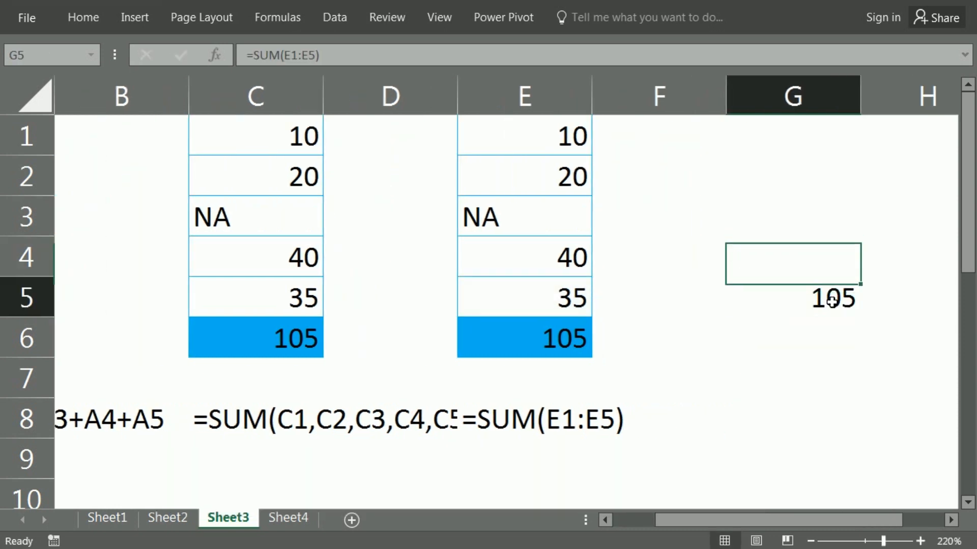
pyautogui.press('Delete')
# Insert an AutoSum in cell G5 and set its range to E1:E5, giving =SUM(E1:E5).
pyautogui.hotkey('alt', '=')
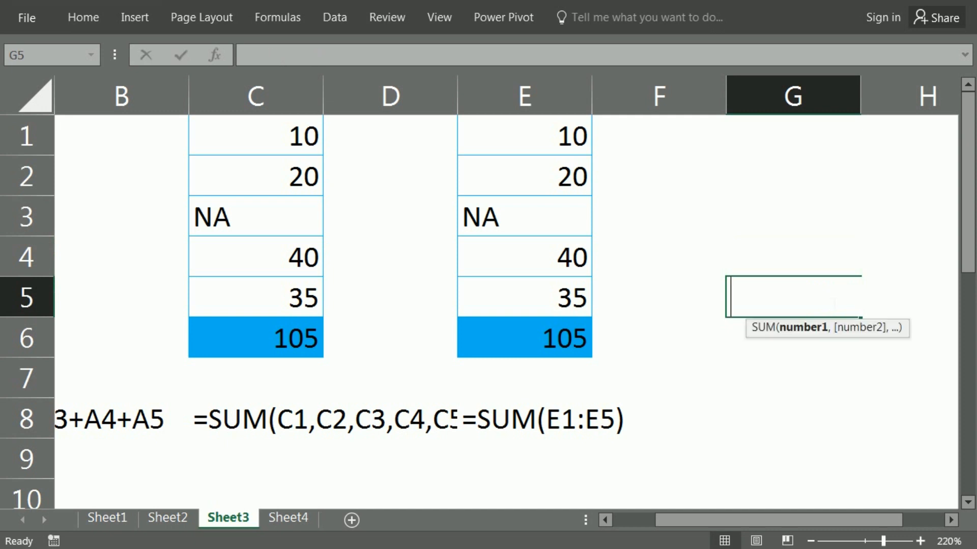
pyautogui.press('Up')
pyautogui.press('Up')
pyautogui.press('Up')
pyautogui.press('Up')
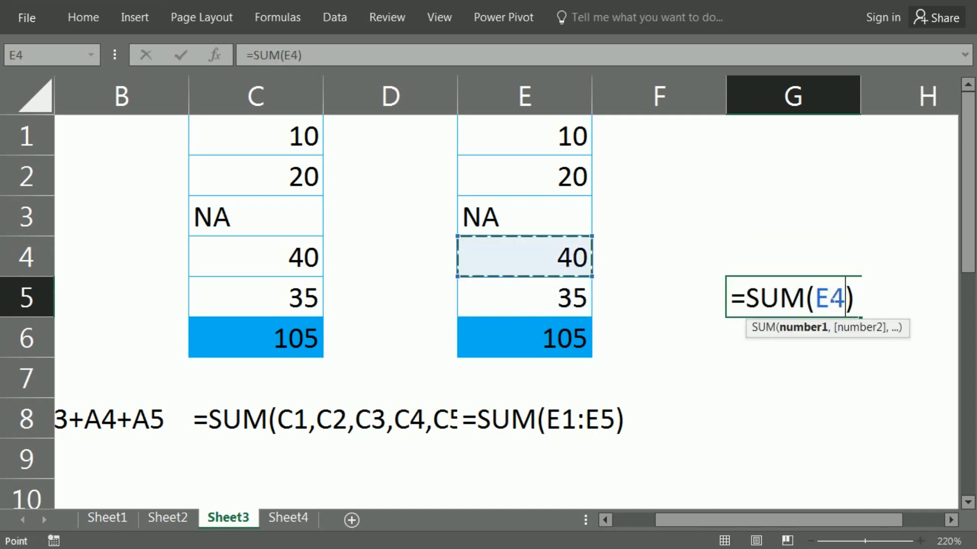
pyautogui.hotkey('shift', 'Down')
pyautogui.hotkey('shift', 'Down')
pyautogui.hotkey('shift', 'Down')
pyautogui.hotkey('shift', 'Down')
pyautogui.hotkey('shift', 'Down')
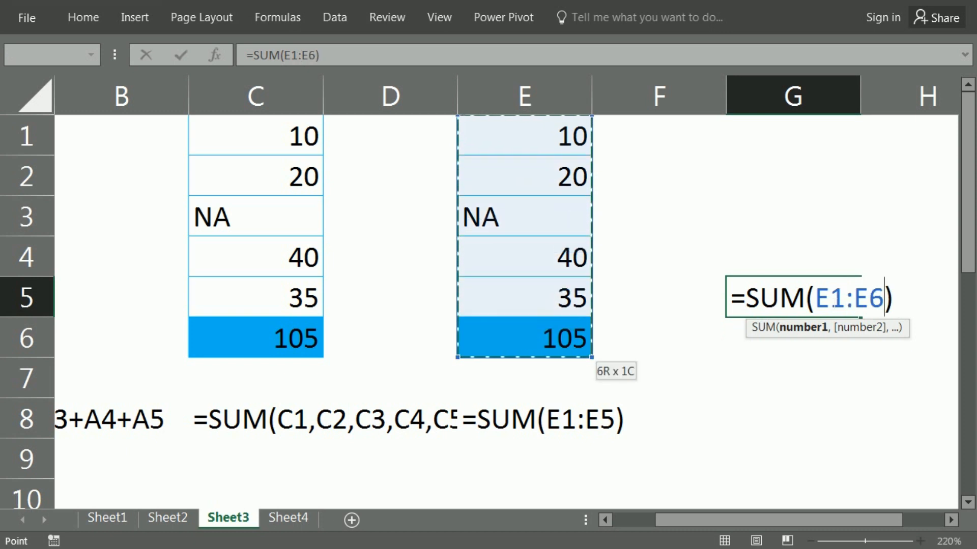
pyautogui.hotkey('shift', 'Up')
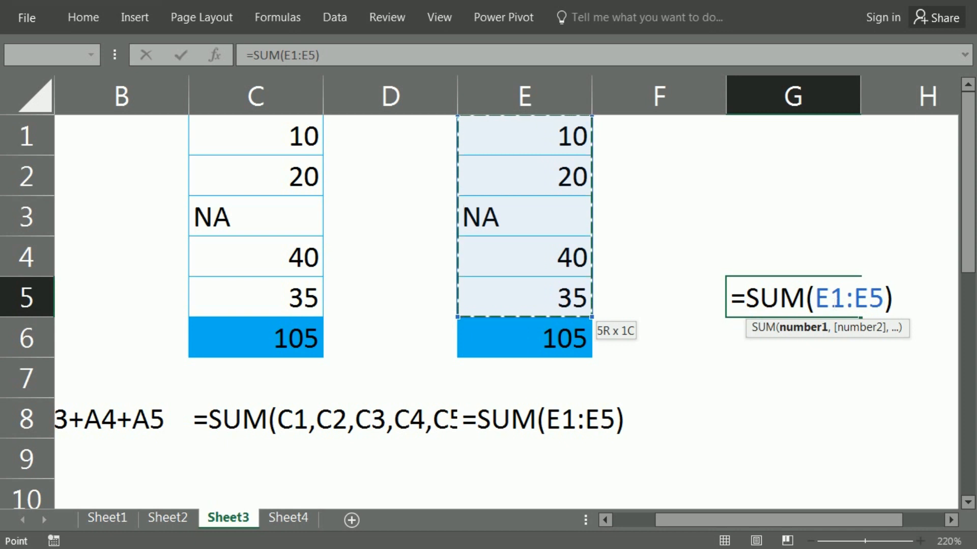
pyautogui.hotkey('ctrl', 'Return')
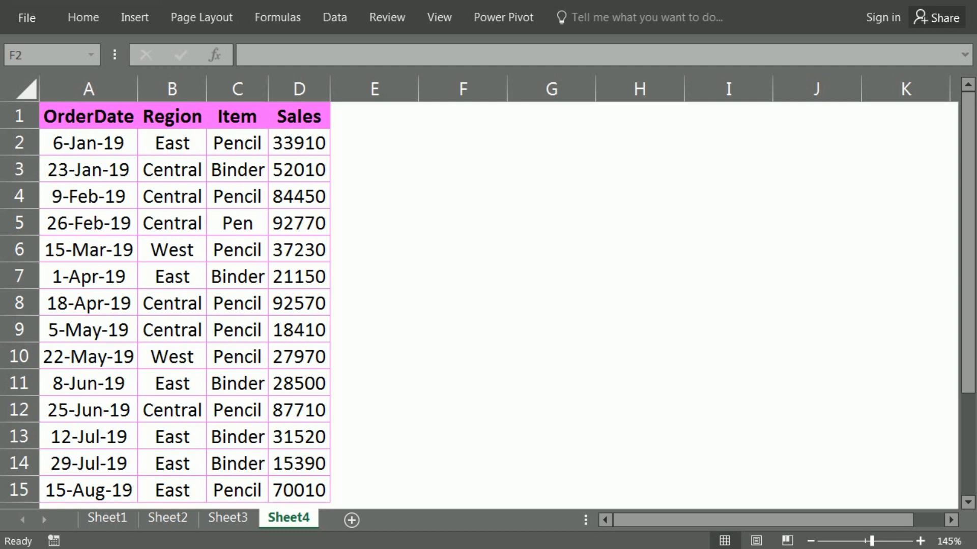
# Turn on filtering for the sales table on Sheet4 and go to its Region header.
pyautogui.click(194, 216)
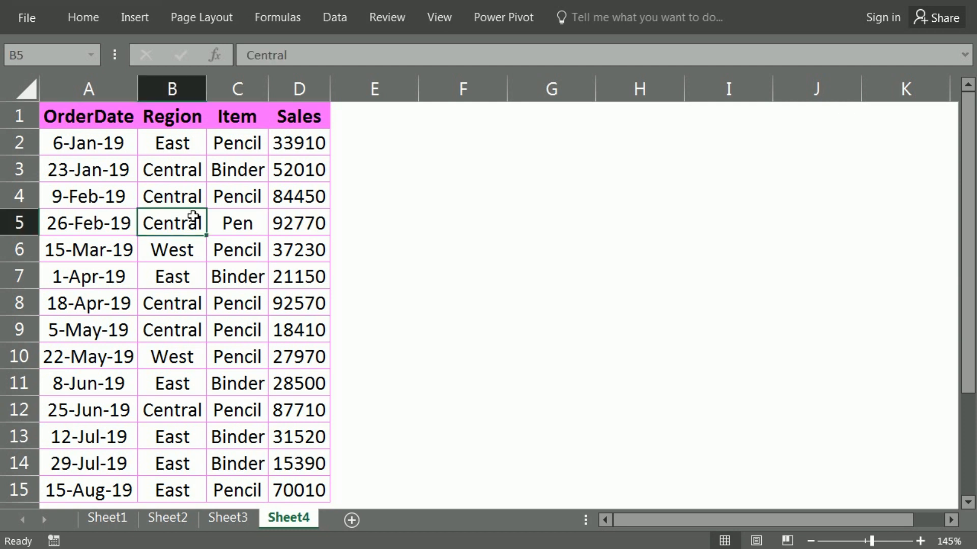
pyautogui.hotkey('ctrl', 'shift', 'l')
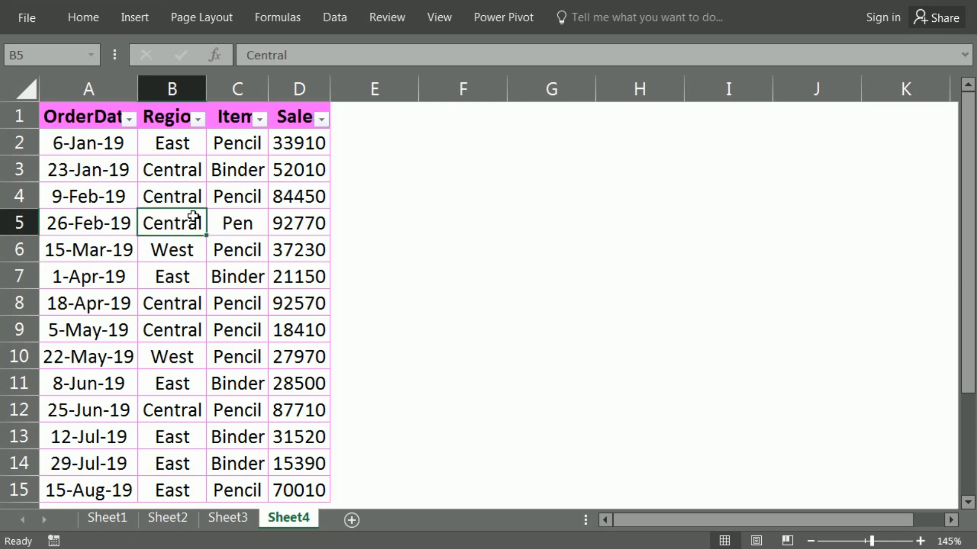
pyautogui.press('Up')
pyautogui.press('Up')
pyautogui.press('Up')
pyautogui.press('Up')
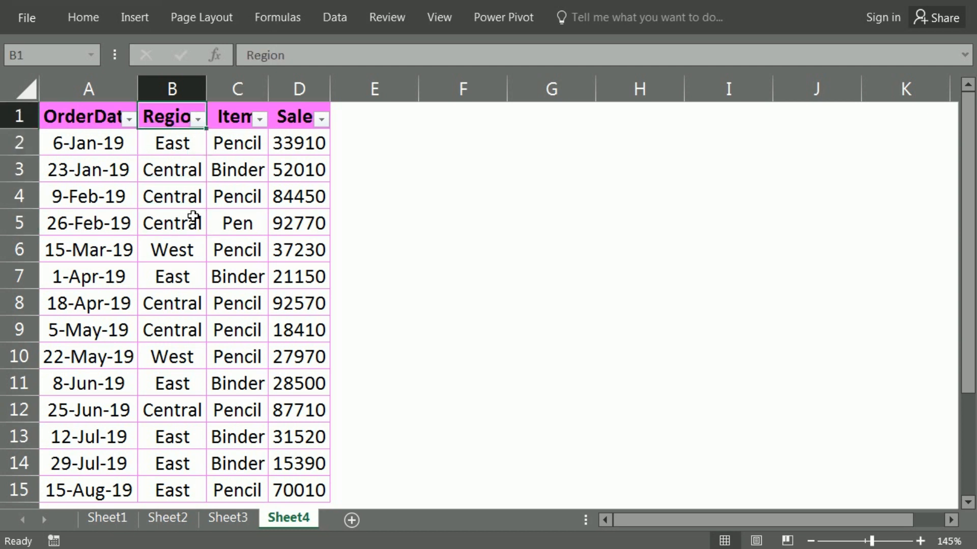
# Filter the Region column to show only the West records.
pyautogui.hotkey('alt', 'Down')
pyautogui.press('Down')
pyautogui.press('Down')
pyautogui.press('Down')
pyautogui.press('Down')
pyautogui.press('Down')
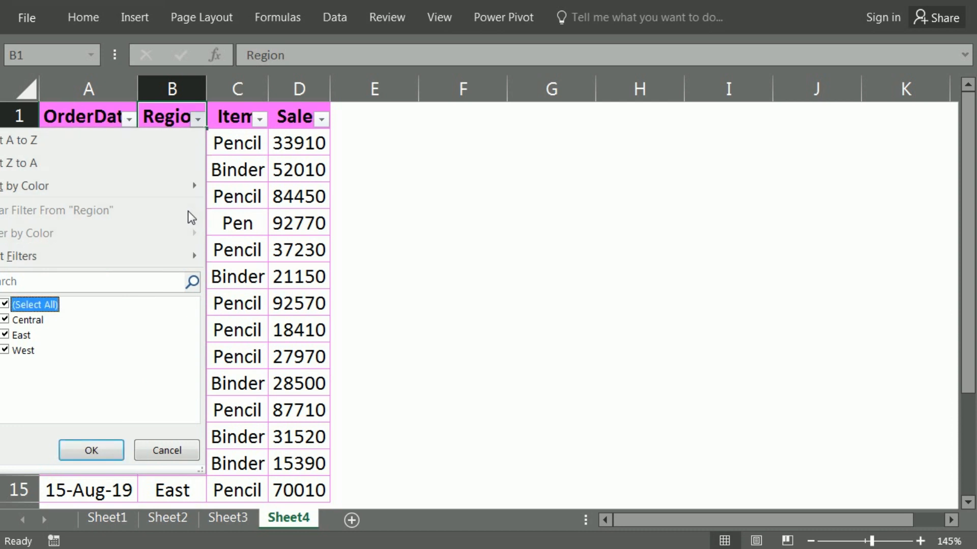
pyautogui.press('space')
pyautogui.press('Down')
pyautogui.press('Down')
pyautogui.press('Down')
pyautogui.press('space')
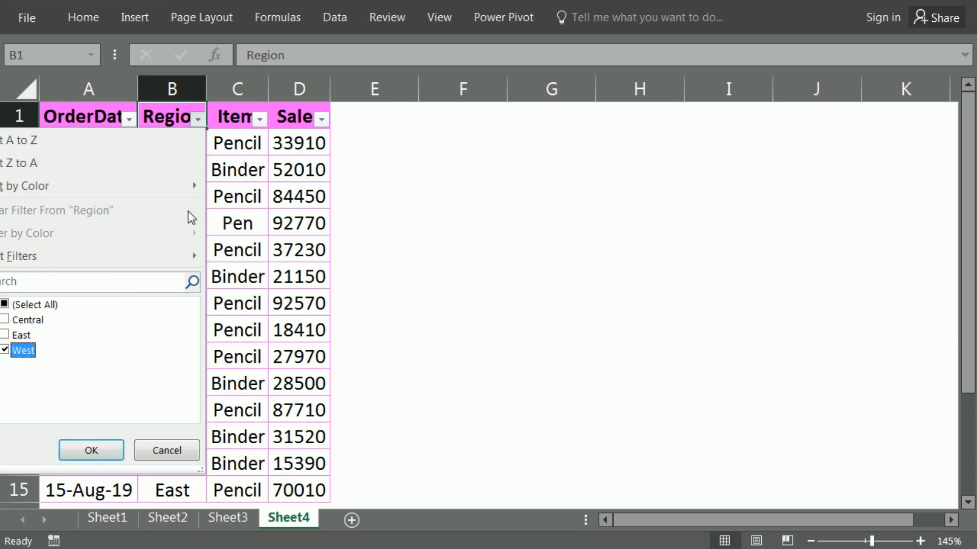
pyautogui.press('Return')
pyautogui.press('Down')
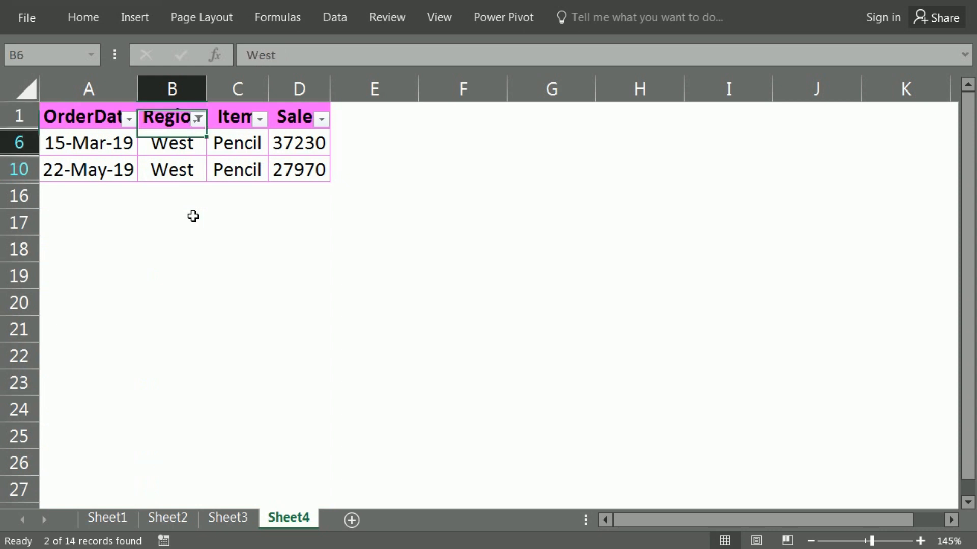
# Select the filtered West sales amounts in column D to read their sum, and remove the table's filters.
pyautogui.press('Right')
pyautogui.press('Right')
pyautogui.hotkey('shift', 'Right')
pyautogui.hotkey('shift', 'Down')
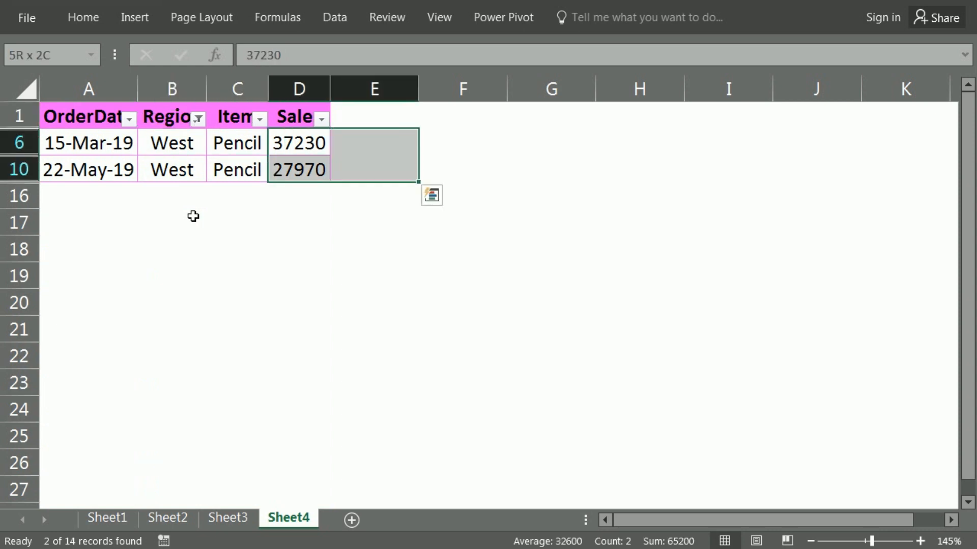
pyautogui.hotkey('shift', 'Down')
pyautogui.hotkey('shift', 'Left')
pyautogui.hotkey('shift', 'Up')
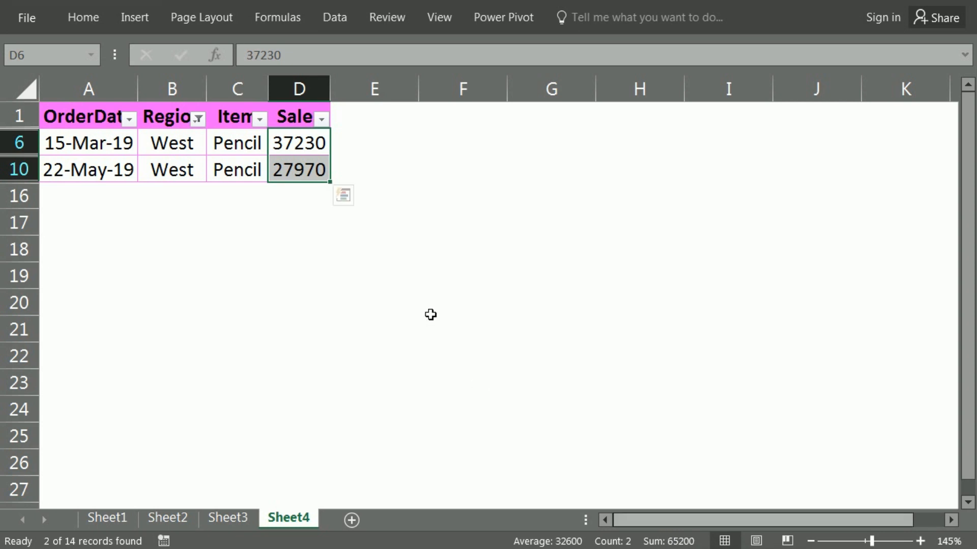
pyautogui.click(200, 148)
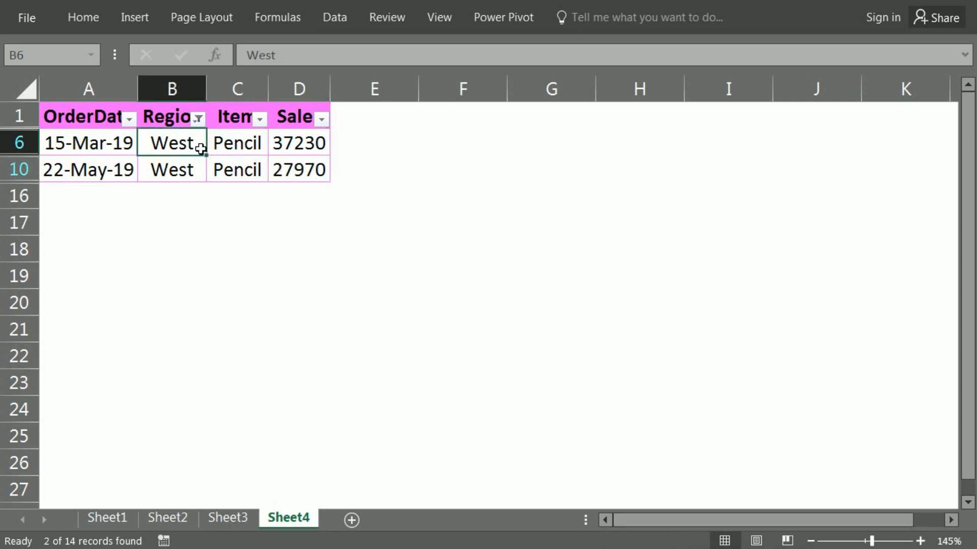
pyautogui.hotkey('ctrl', 'shift', 'l')
# Start a SUMIF formula in the empty cell F3 beside the sales table.
pyautogui.press('Up')
pyautogui.press('Up')
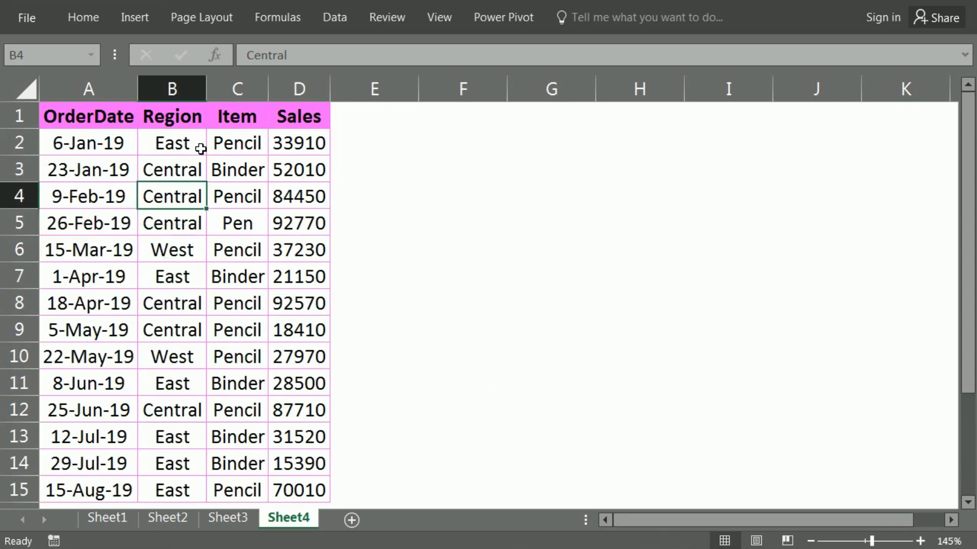
pyautogui.press('Right')
pyautogui.press('Right')
pyautogui.press('Right')
pyautogui.press('Right')
pyautogui.press('Up')
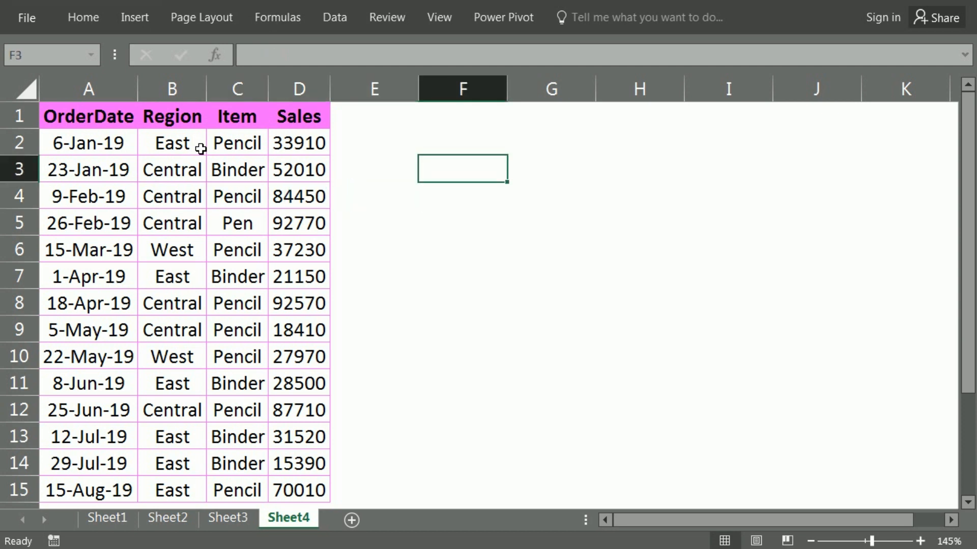
pyautogui.write('=sum')
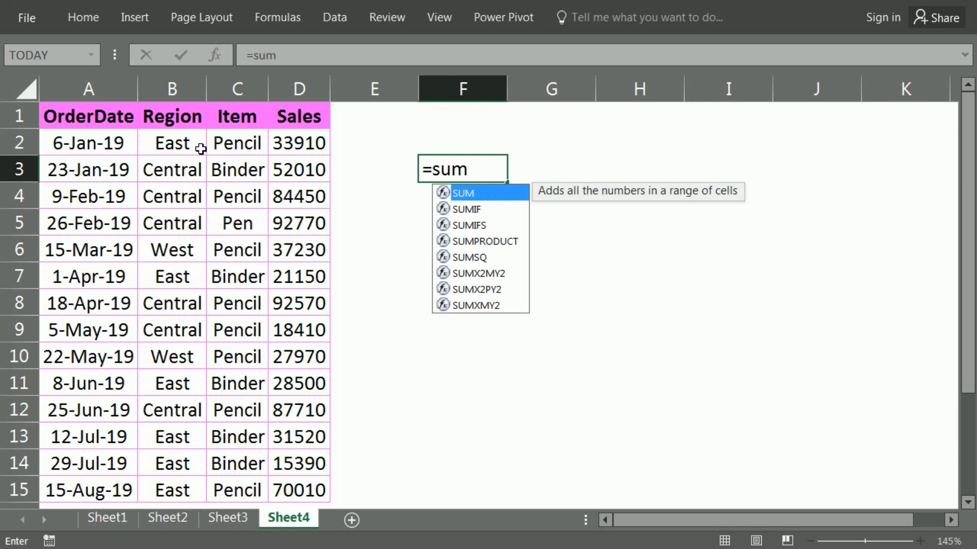
pyautogui.press('Down')
pyautogui.press('Tab')
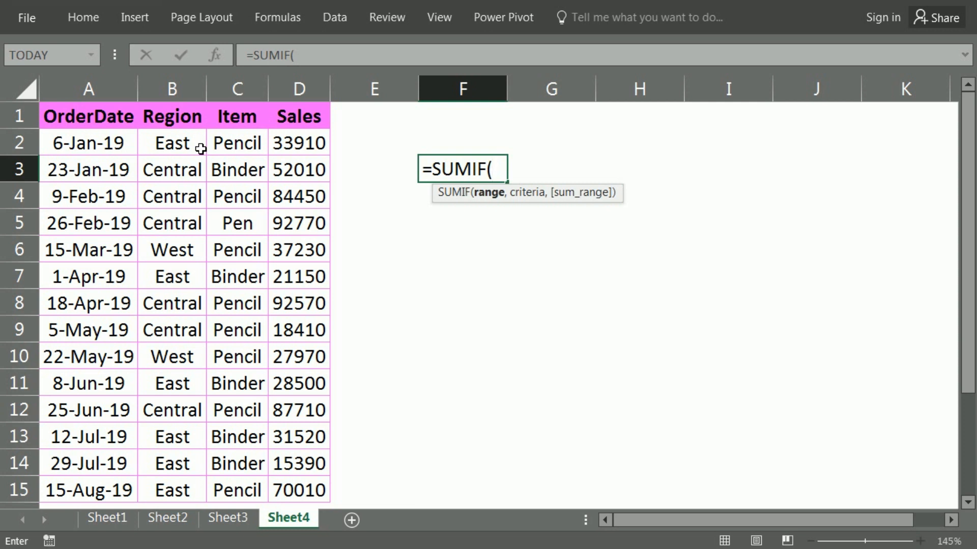
pyautogui.write(',')
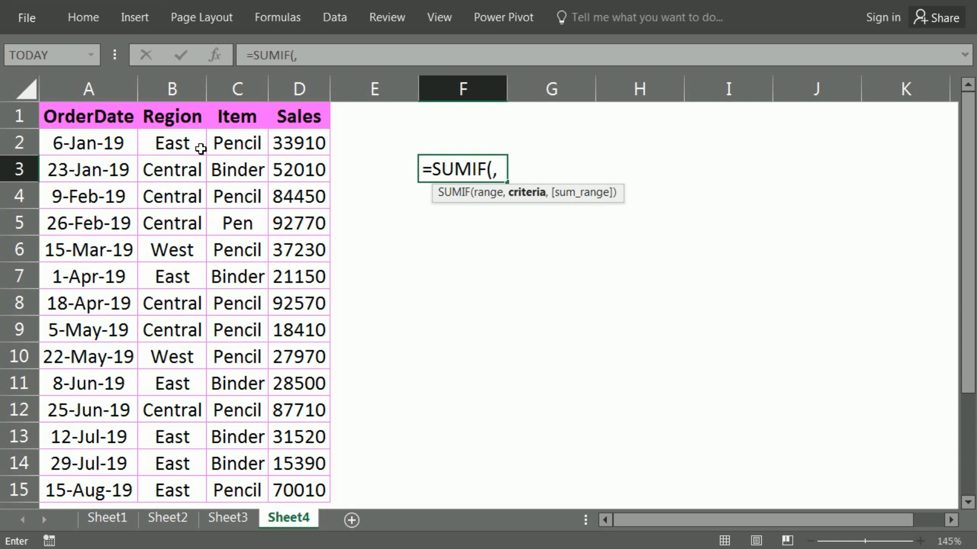
pyautogui.write(',')
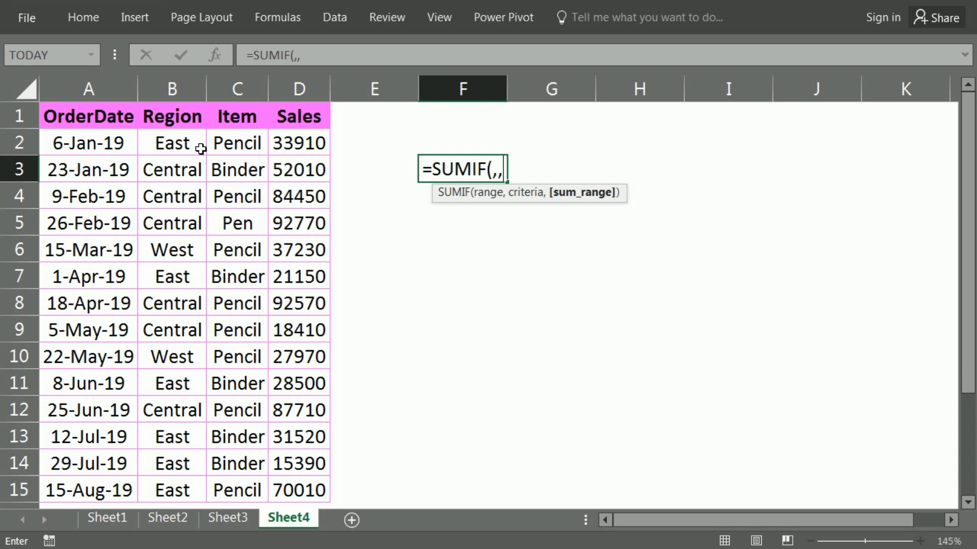
pyautogui.press('BackSpace')
pyautogui.press('BackSpace')
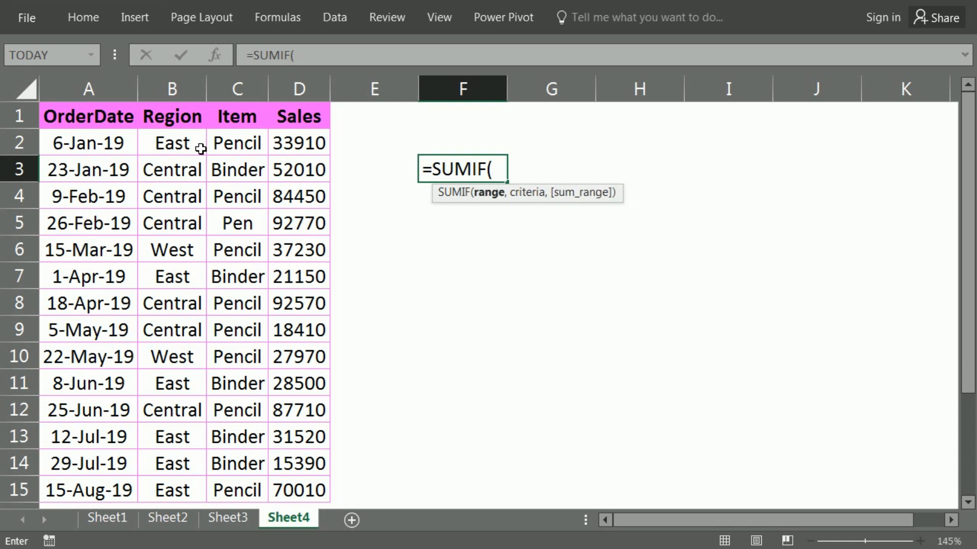
# Complete the SUMIF in F3 with range B1:B15, criteria "West" and sum range D1:D15.
pyautogui.moveTo(188, 112); pyautogui.dragTo(189, 489)
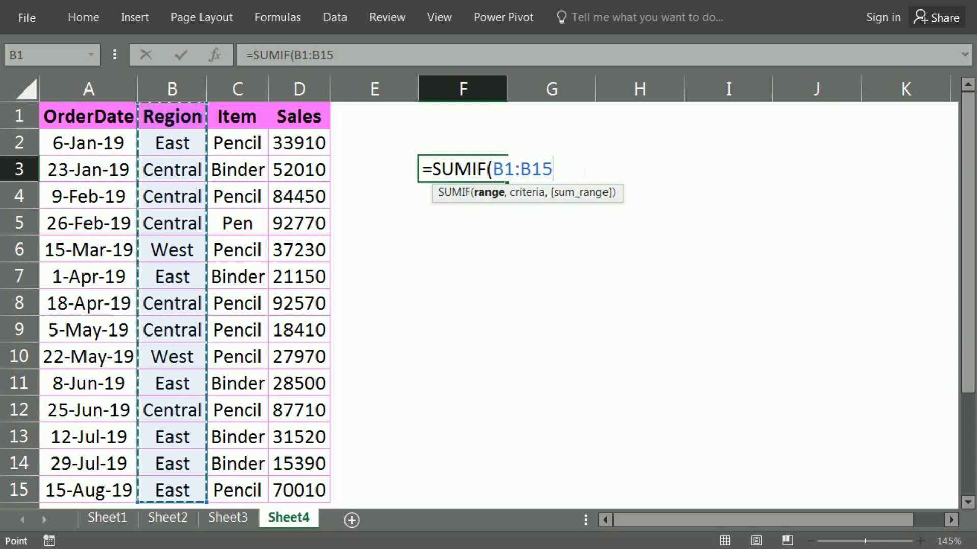
pyautogui.write(',')
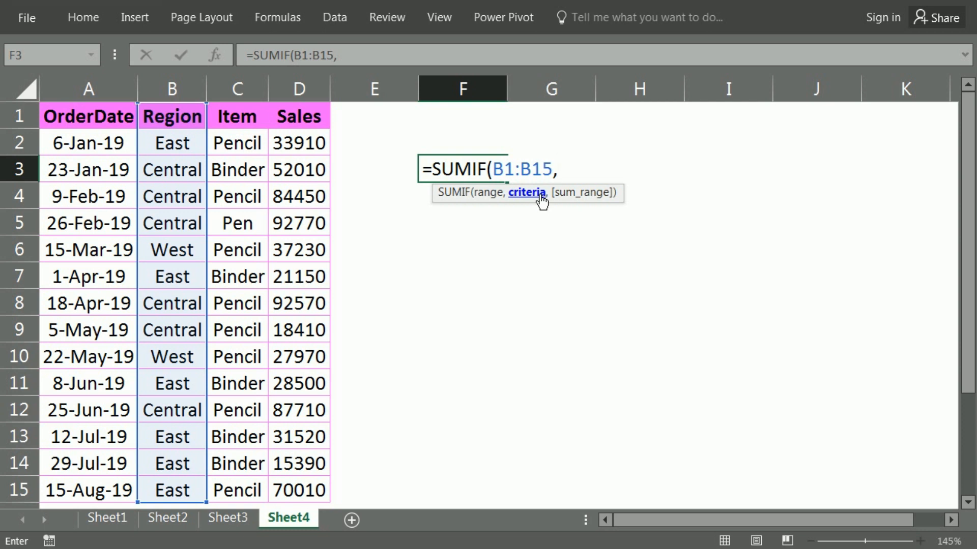
pyautogui.write('"Wes')
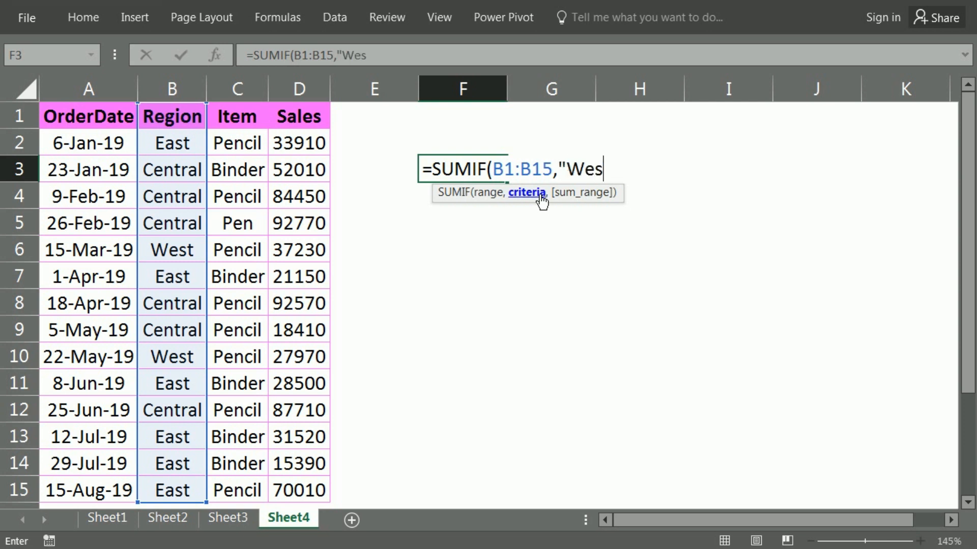
pyautogui.write('t",')
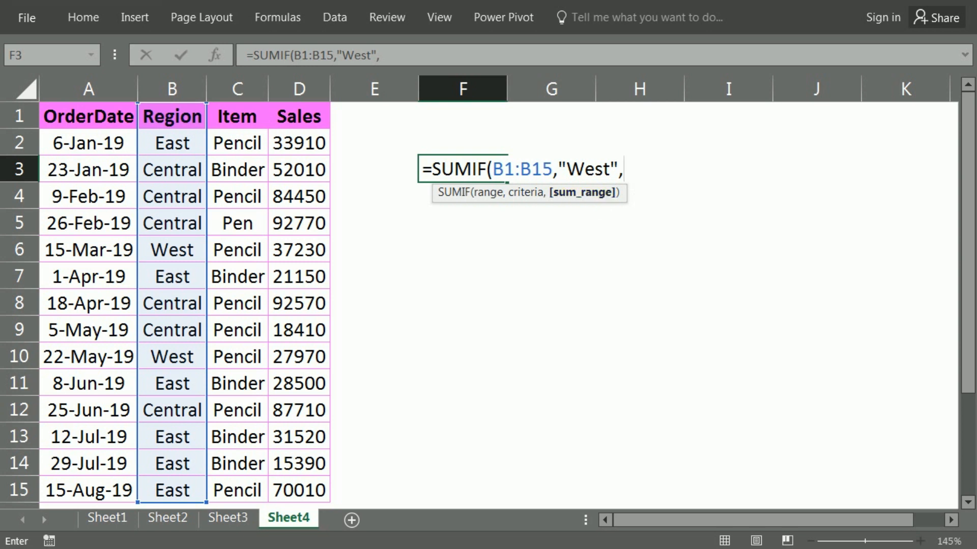
pyautogui.moveTo(308, 120); pyautogui.dragTo(316, 491)
pyautogui.write(')')
pyautogui.hotkey('ctrl', 'Return')
pyautogui.press('Return')
pyautogui.press('Up')
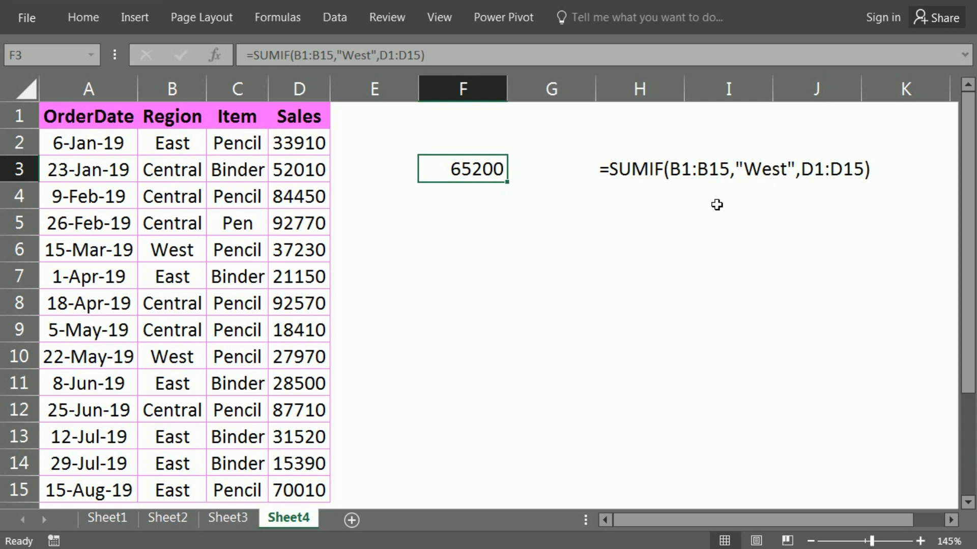
# Enter West in cell I1 as a criteria value.
pyautogui.click(462, 234)
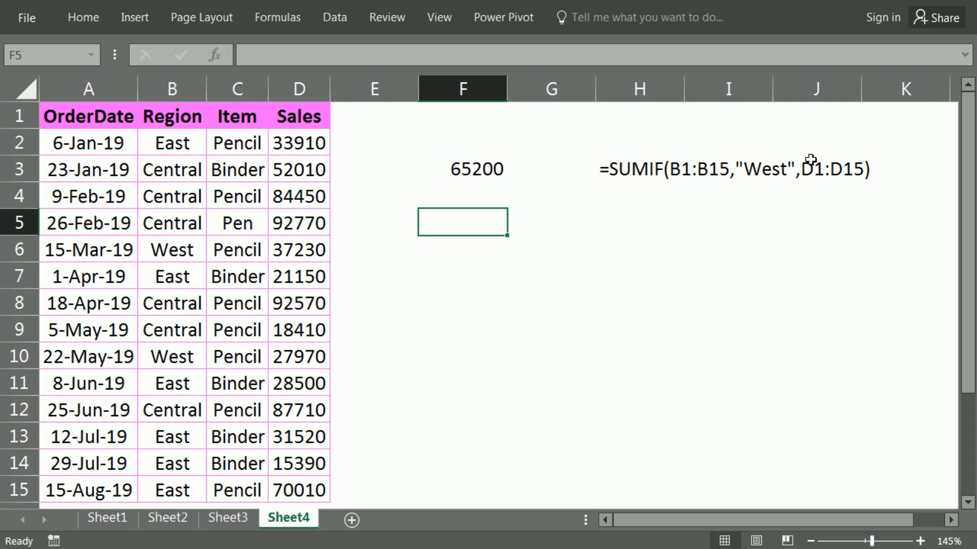
pyautogui.click(752, 120)
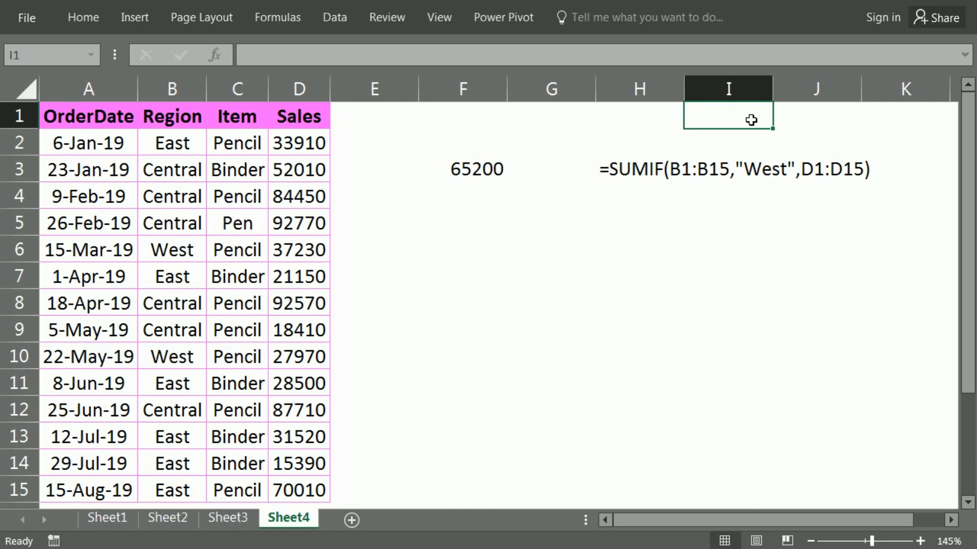
pyautogui.write('West')
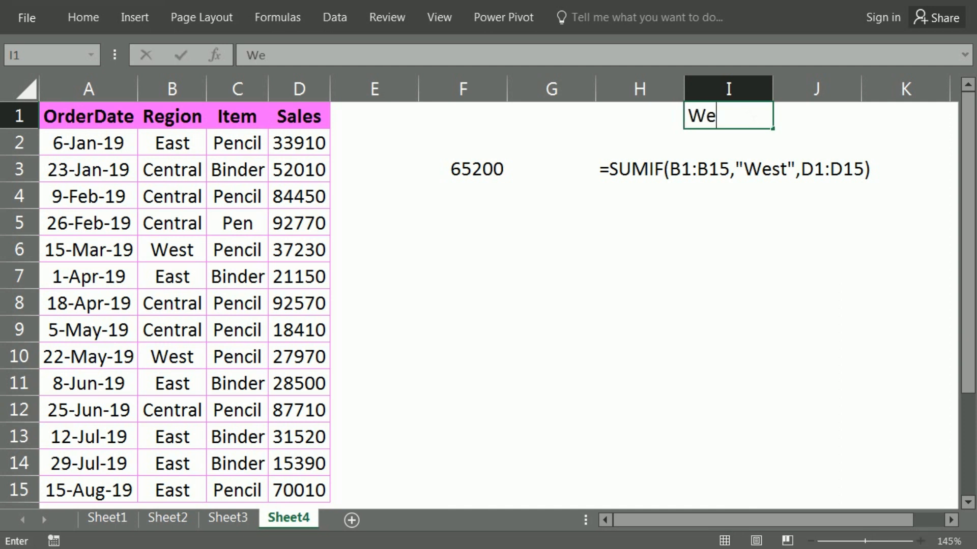
pyautogui.press('Return')
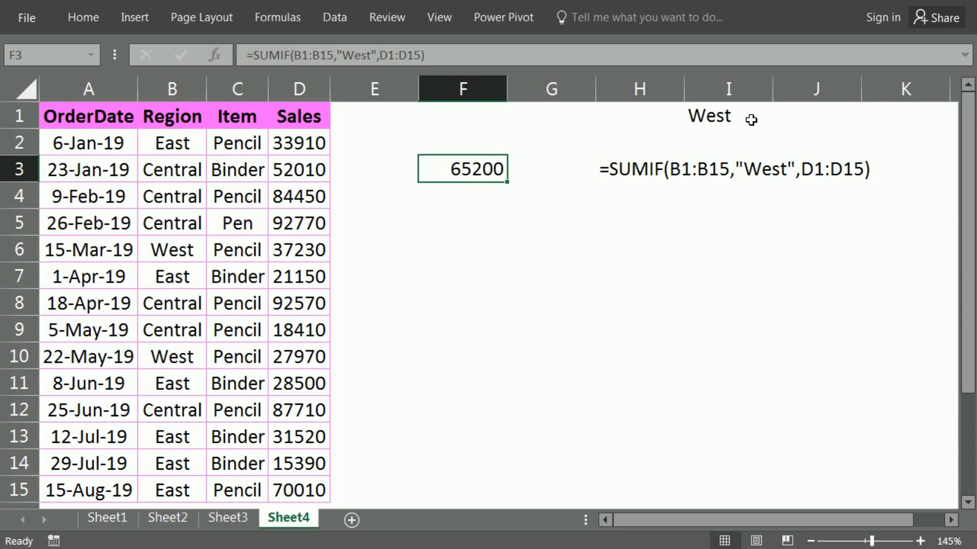
# Start a second SUMIF formula in cell F5.
pyautogui.press('Down')
pyautogui.press('Down')
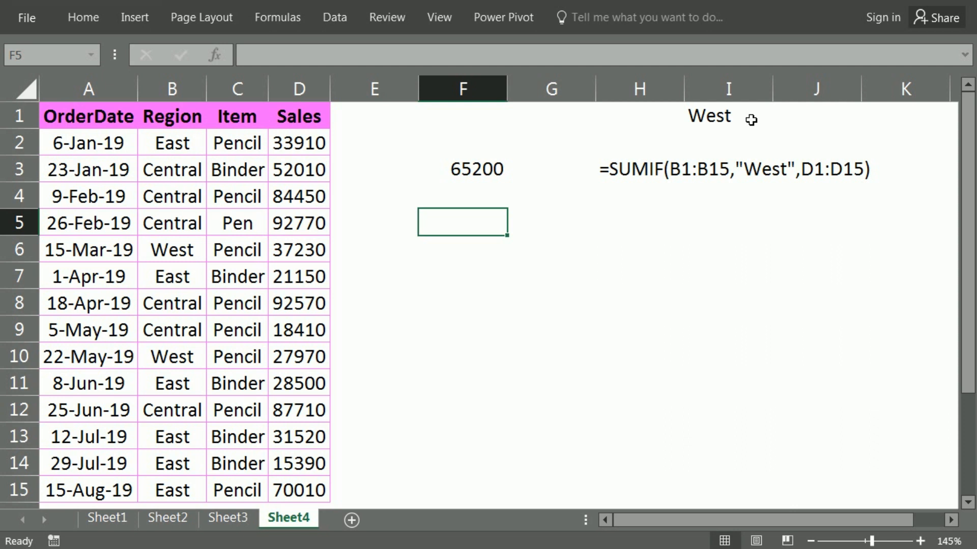
pyautogui.press('Up')
pyautogui.press('Up')
pyautogui.press('Up')
pyautogui.press('Up')
pyautogui.press('Right')
pyautogui.press('Right')
pyautogui.press('Right')
pyautogui.press('Left')
pyautogui.press('Left')
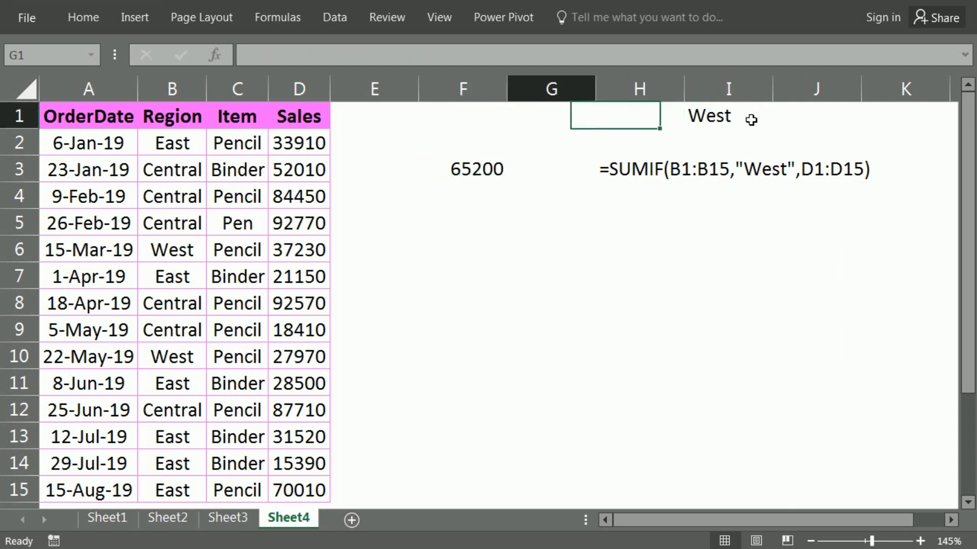
pyautogui.press('Left')
pyautogui.press('Down')
pyautogui.press('Down')
pyautogui.press('Down')
pyautogui.press('Down')
pyautogui.press('Down')
pyautogui.press('Up')
pyautogui.write('=sumi')
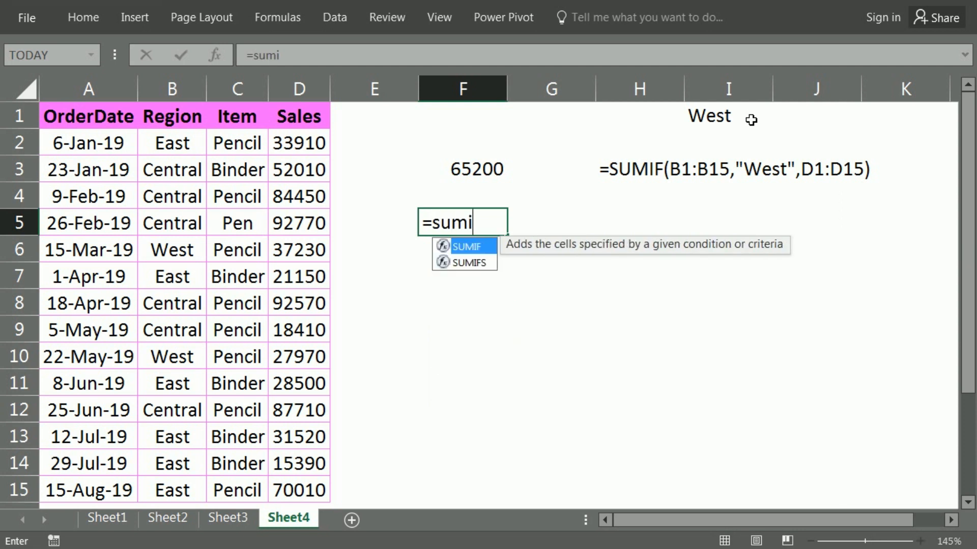
pyautogui.press('Tab')
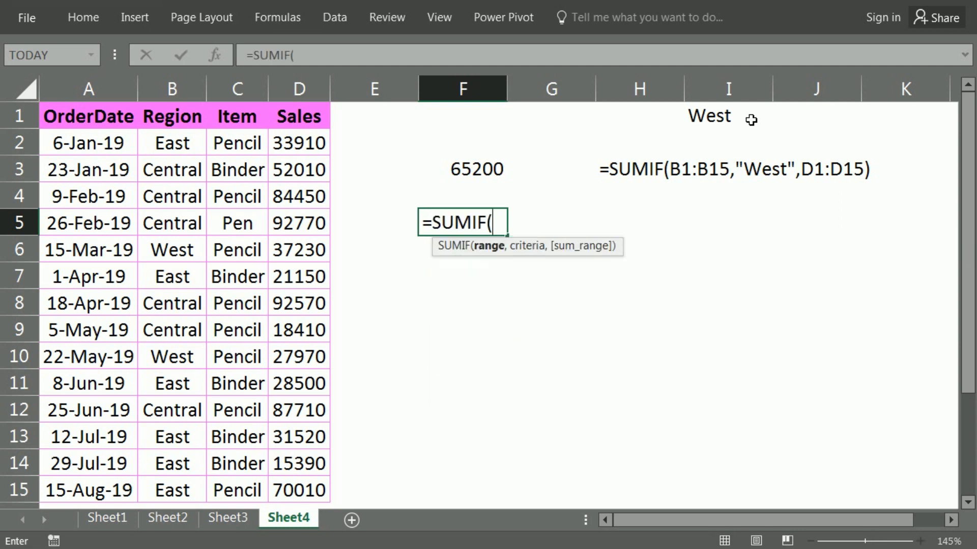
# Set the criteria range of the F5 SUMIF to the Region cells B1:B15.
pyautogui.press('Left')
pyautogui.press('Left')
pyautogui.press('Up')
pyautogui.press('Up')
pyautogui.press('Up')
pyautogui.press('Up')
pyautogui.press('Left')
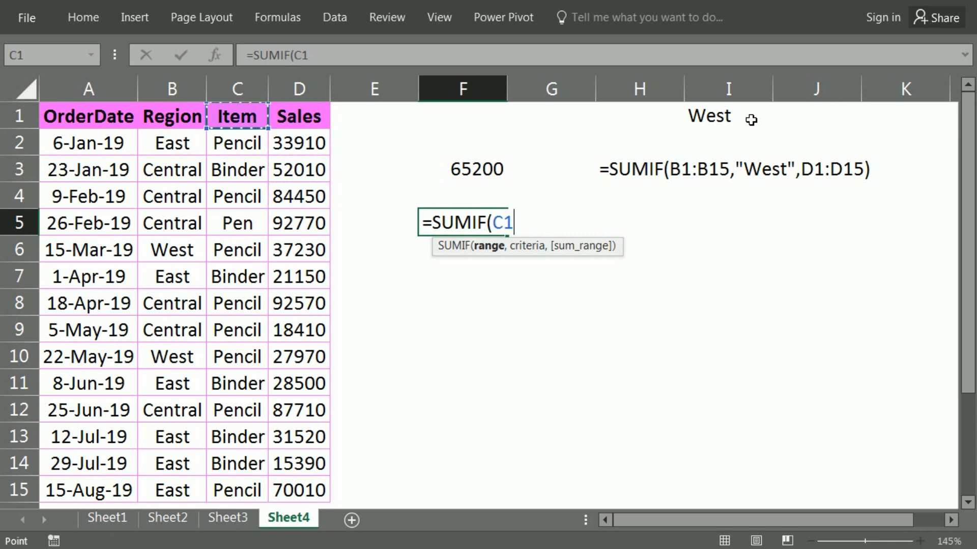
pyautogui.press('Left')
pyautogui.hotkey('shift', 'Down')
pyautogui.hotkey('shift', 'Down')
pyautogui.hotkey('shift', 'Down')
pyautogui.hotkey('shift', 'Down')
pyautogui.hotkey('shift', 'Down')
pyautogui.hotkey('shift', 'Down')
pyautogui.hotkey('shift', 'Down')
pyautogui.hotkey('shift', 'Down')
pyautogui.hotkey('shift', 'Down')
pyautogui.hotkey('shift', 'Down')
pyautogui.hotkey('shift', 'Down')
pyautogui.hotkey('shift', 'Down')
pyautogui.hotkey('shift', 'Down')
pyautogui.hotkey('shift', 'Down')
pyautogui.write(',')
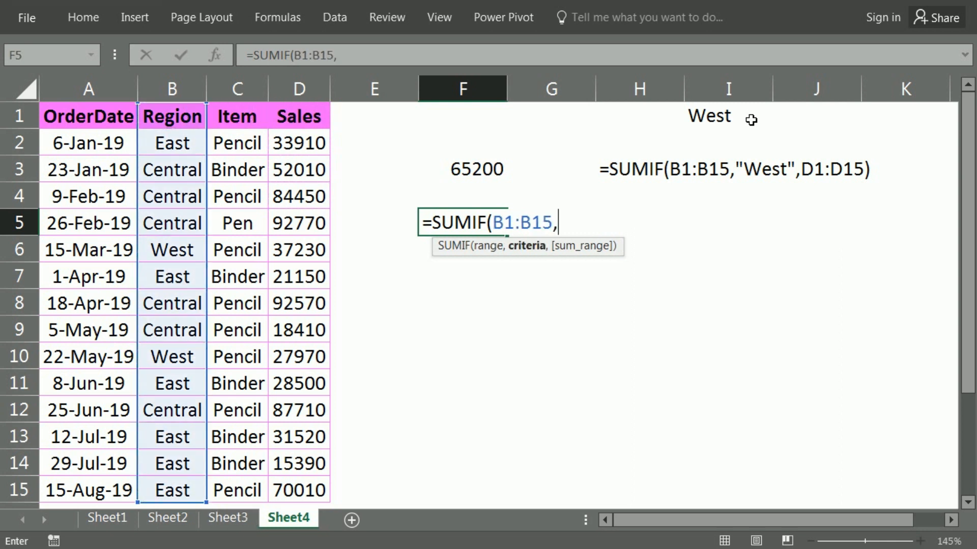
# Reference cell I1 as the criteria of the F5 SUMIF.
pyautogui.press('Up')
pyautogui.press('Up')
pyautogui.press('Up')
pyautogui.press('Up')
pyautogui.press('Right')
pyautogui.press('Right')
pyautogui.press('Right')
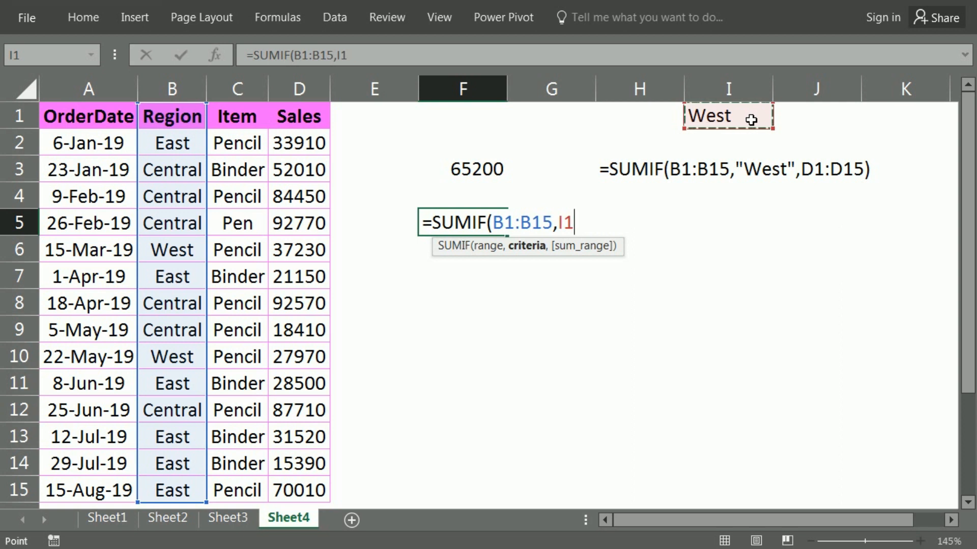
# Set the sum range of the F5 SUMIF to the Sales cells D1:D15 and complete the formula.
pyautogui.write(',')
pyautogui.press('Left')
pyautogui.press('Left')
pyautogui.press('Left')
pyautogui.press('Right')
pyautogui.hotkey('ctrl', 'Up')
pyautogui.hotkey('ctrl', 'shift', 'Down')
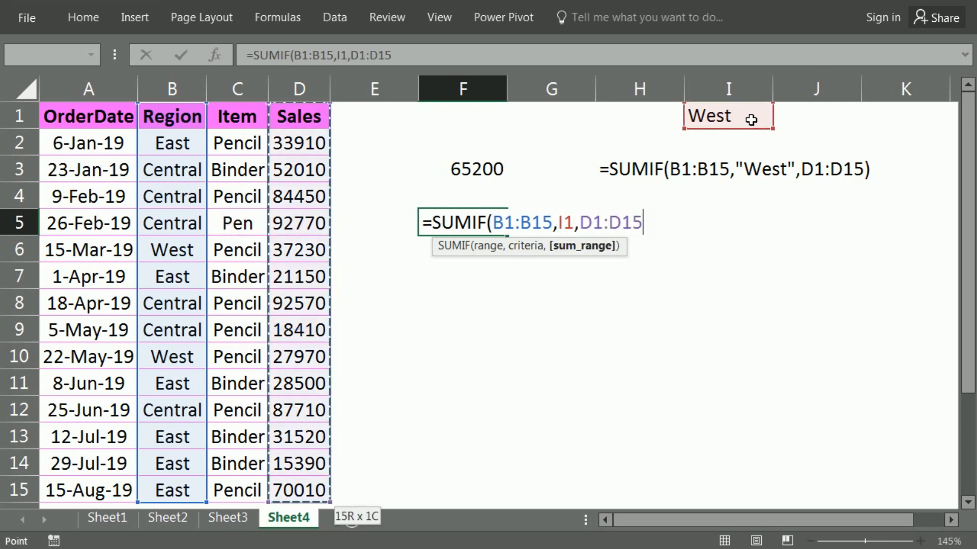
pyautogui.write(')')
pyautogui.press('Return')
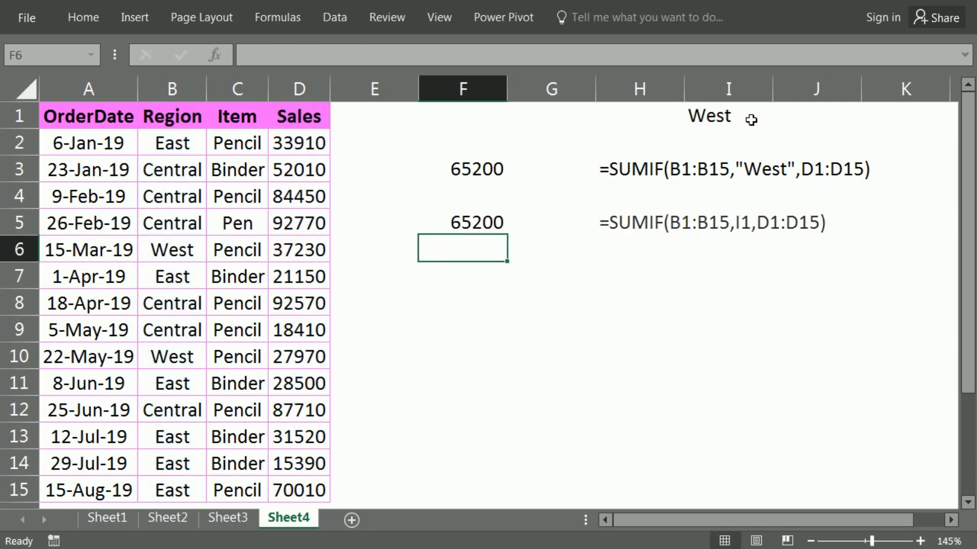
# Compare the SUMIF formulas and results in cells F3 and F5.
pyautogui.press('Down')
pyautogui.press('Up')
pyautogui.press('Up')
pyautogui.press('Up')
pyautogui.press('Up')
pyautogui.press('Down')
pyautogui.press('Down')
pyautogui.press('Up')
pyautogui.press('Up')
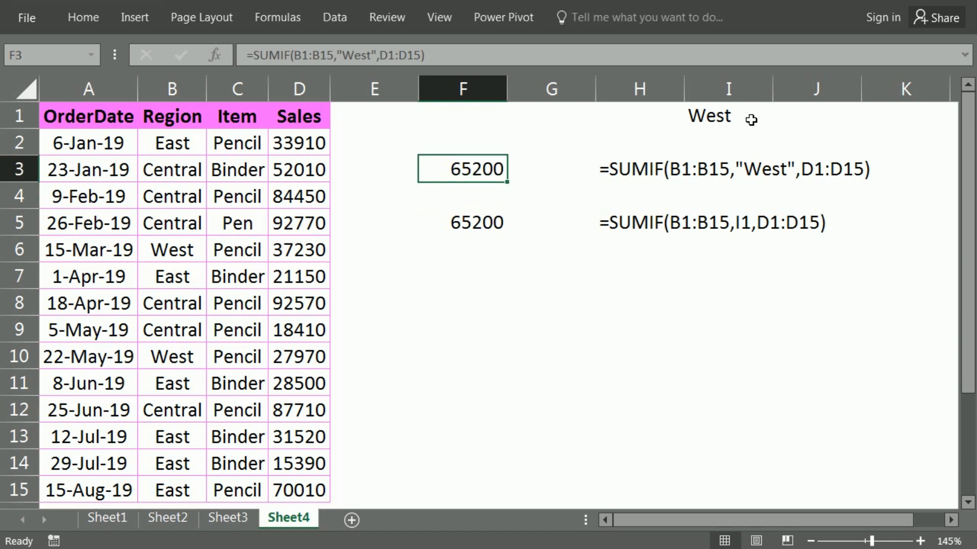
pyautogui.press('Down')
pyautogui.press('Down')
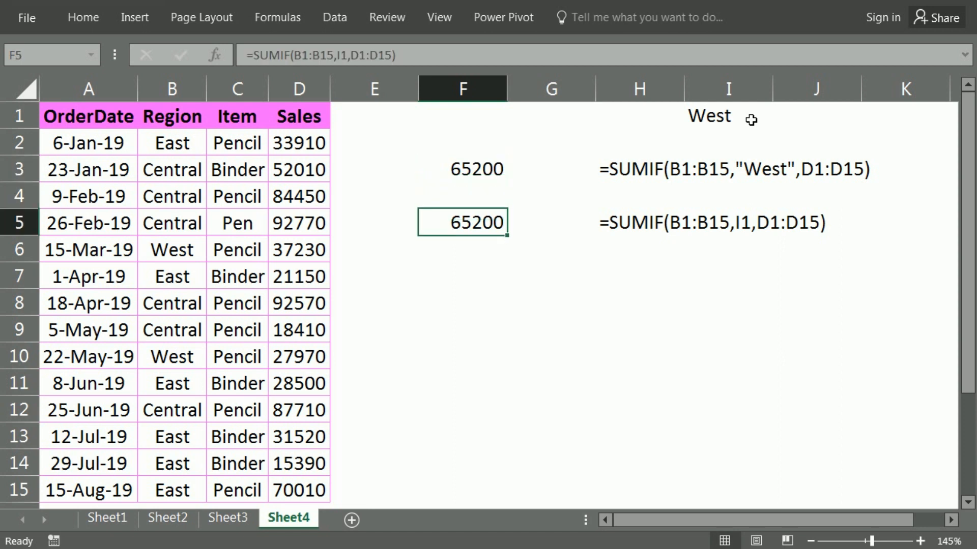
pyautogui.press('Up')
pyautogui.press('Up')
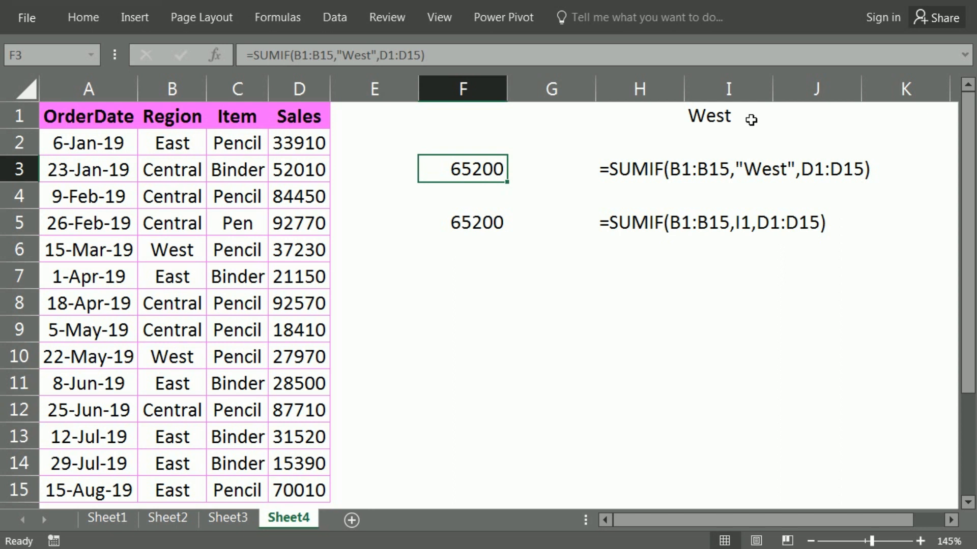
pyautogui.press('Up')
pyautogui.press('Down')
# Change the criteria in cell I1 to East and check the SUMIF result in F5.
pyautogui.click(751, 119)
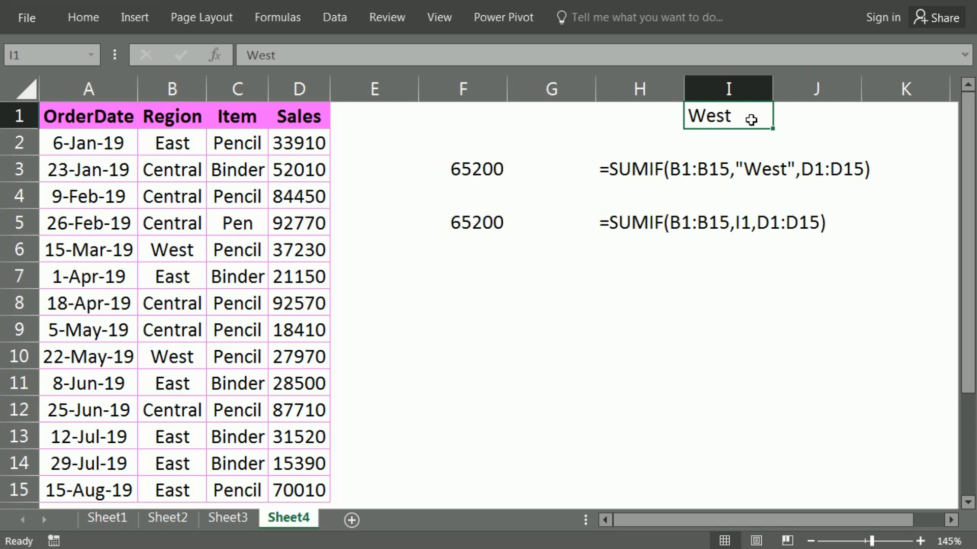
pyautogui.write('East')
pyautogui.press('Return')
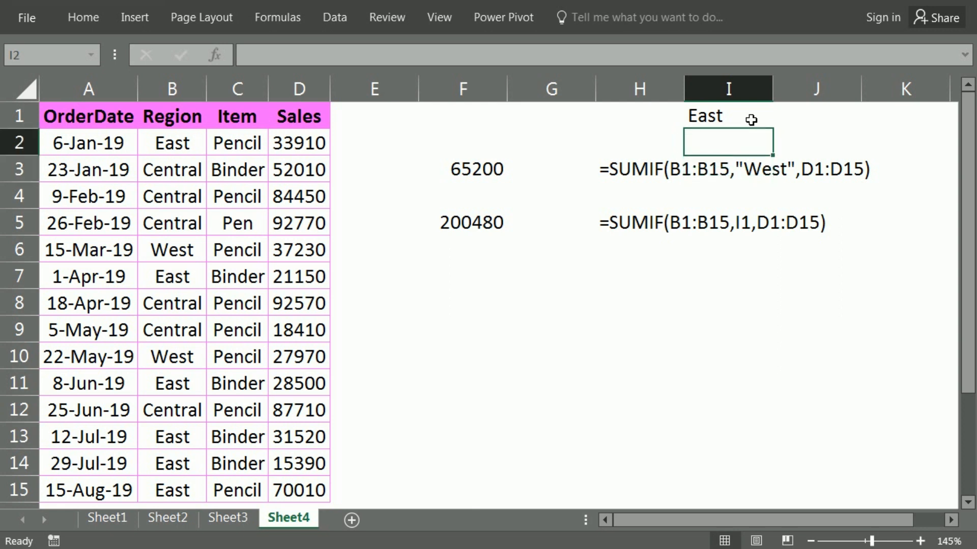
pyautogui.press('Down')
pyautogui.press('Down')
pyautogui.press('Down')
pyautogui.press('Left')
pyautogui.press('Left')
pyautogui.press('Left')
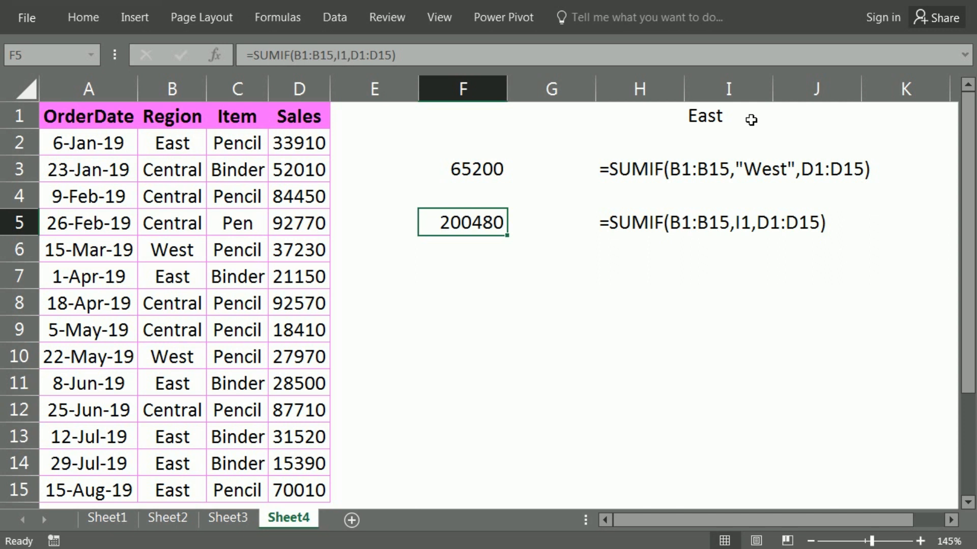
# Set the criteria in cell I1 back to West.
pyautogui.press('Up')
pyautogui.press('Up')
pyautogui.press('Up')
pyautogui.press('Up')
pyautogui.press('Right')
pyautogui.press('Right')
pyautogui.press('Right')
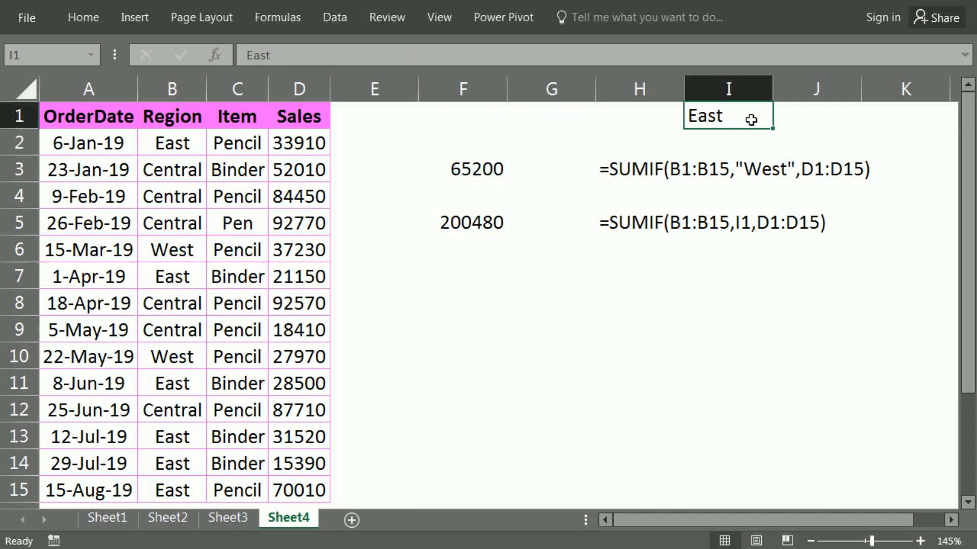
pyautogui.write('West')
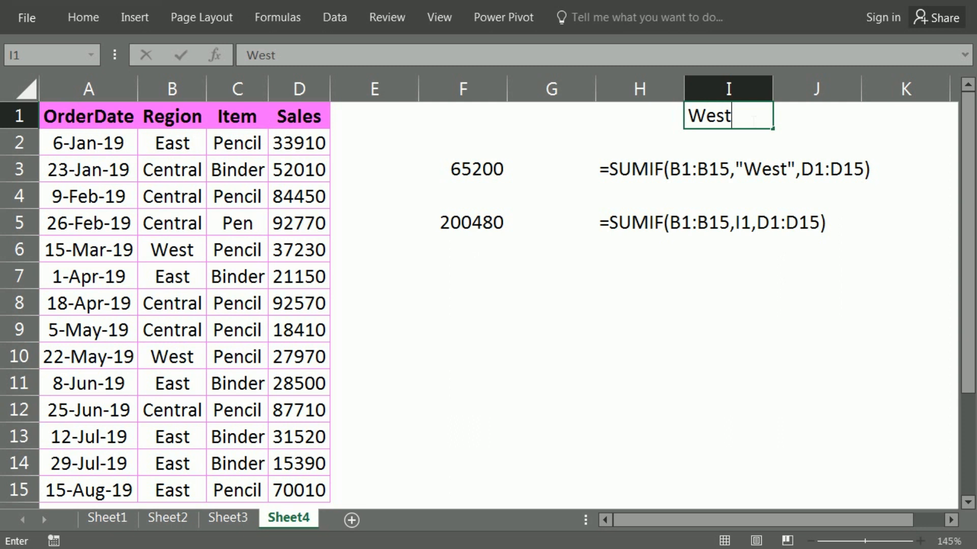
pyautogui.press('Return')
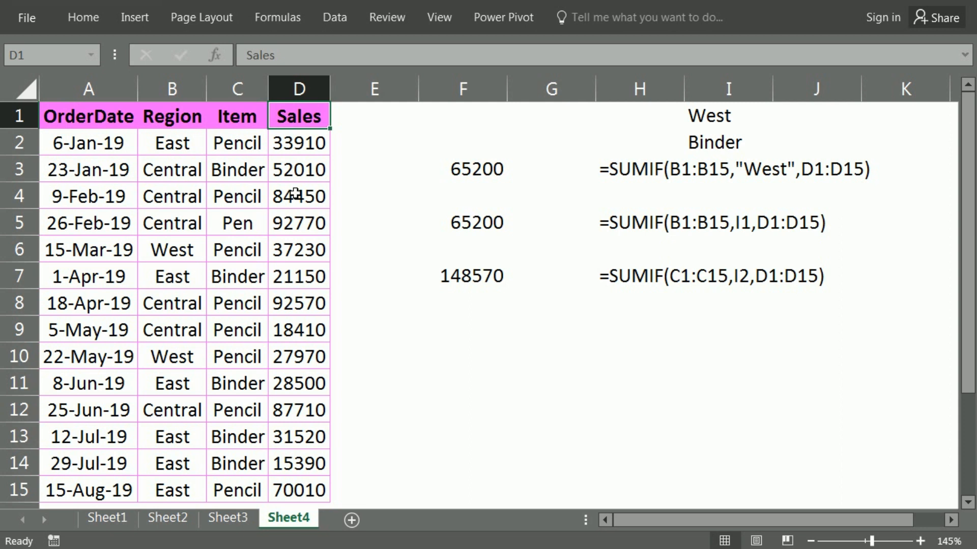
pyautogui.click(324, 333)
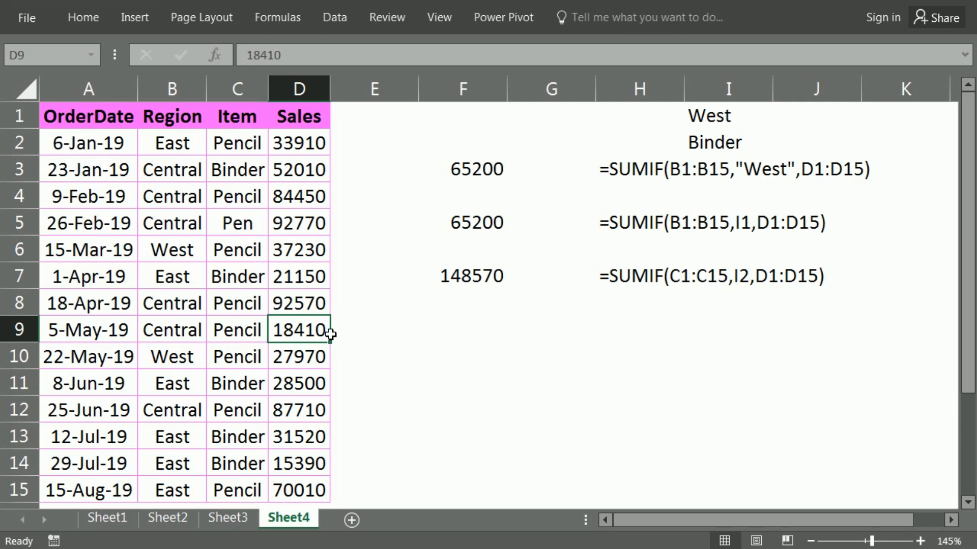
# Turn on filtering for the sales table and filter the Sales column to values greater than 50000.
pyautogui.hotkey('ctrl', 'shift', 'l')
pyautogui.hotkey('ctrl', 'Up')
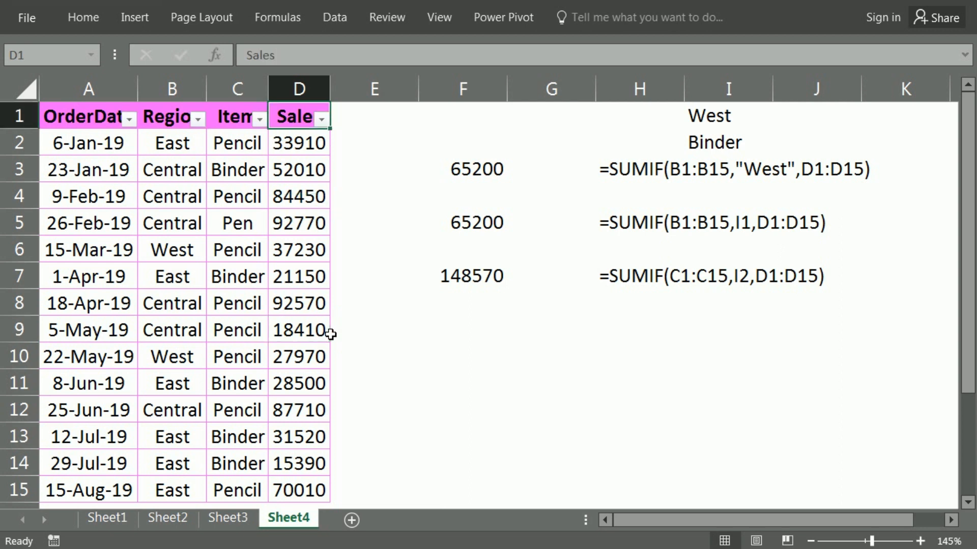
pyautogui.hotkey('alt', 'Down')
pyautogui.press('Down')
pyautogui.press('Down')
pyautogui.press('Down')
pyautogui.press('Right')
pyautogui.press('Down')
pyautogui.press('Down')
pyautogui.press('Return')
pyautogui.write('50000')
pyautogui.press('Return')
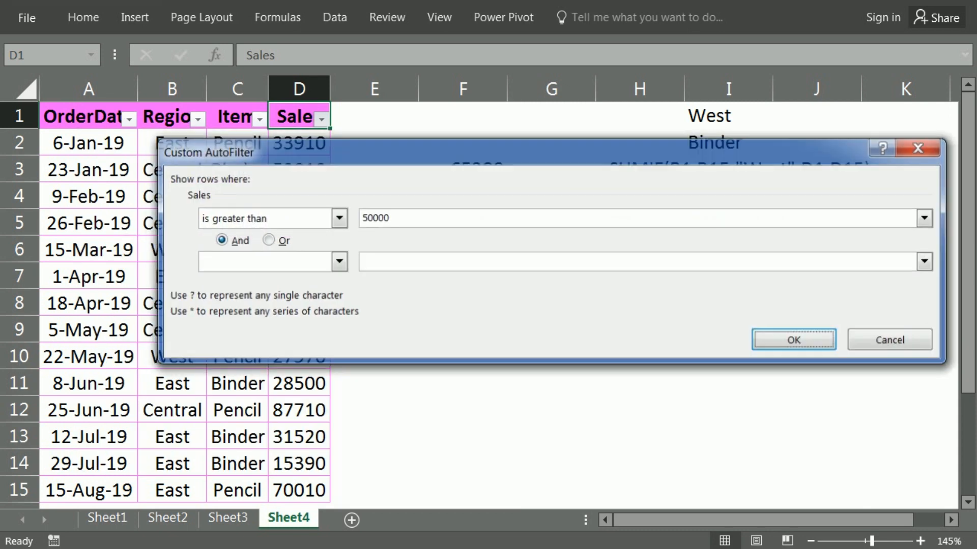
# Select the filtered Sales amounts to check their sum and remove the filter from the table.
pyautogui.hotkey('ctrl', 'shift', 'Down')
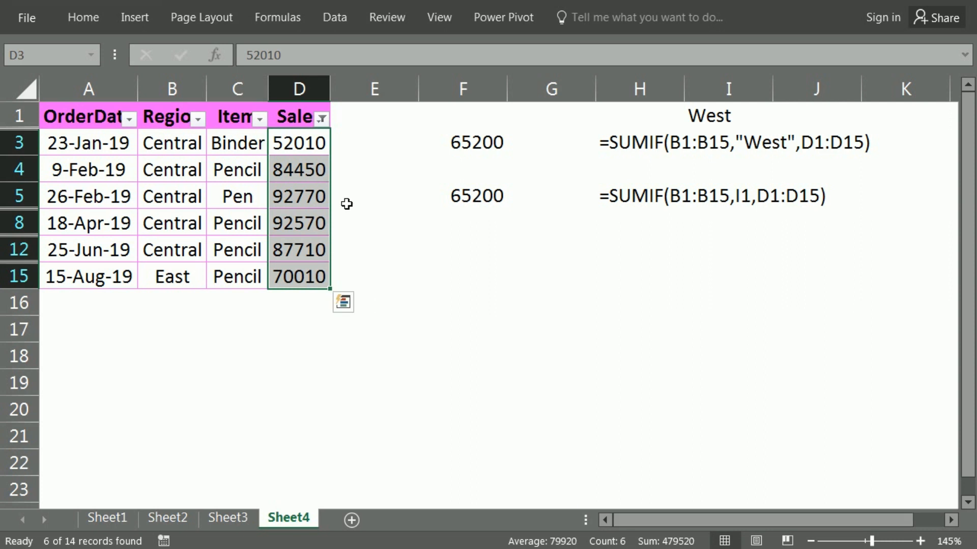
pyautogui.click(318, 178)
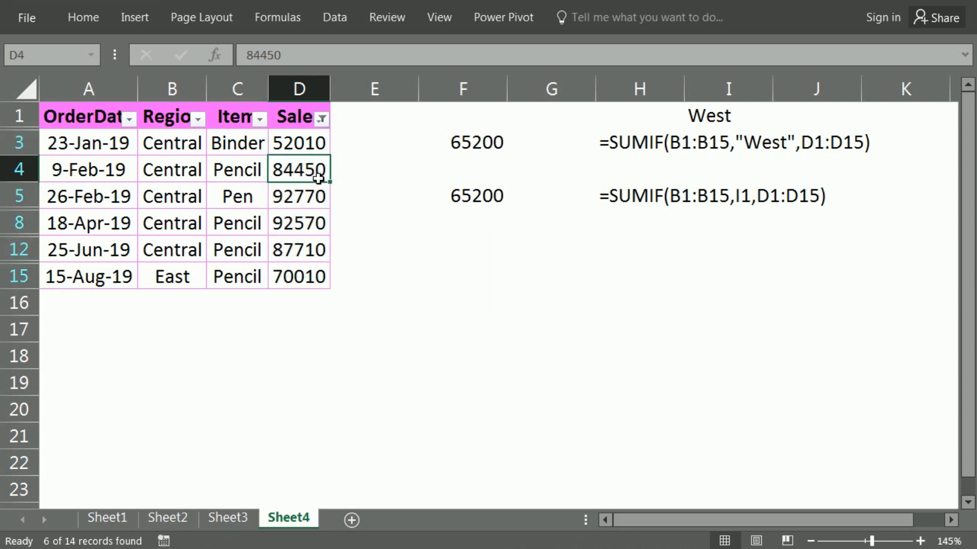
pyautogui.hotkey('ctrl', 'shift', 'l')
# Start a SUMIF formula in F9 with the Sales cells D1:D15 as the range and ">50000" as the criteria.
pyautogui.press('Down')
pyautogui.press('Down')
pyautogui.press('Down')
pyautogui.press('Down')
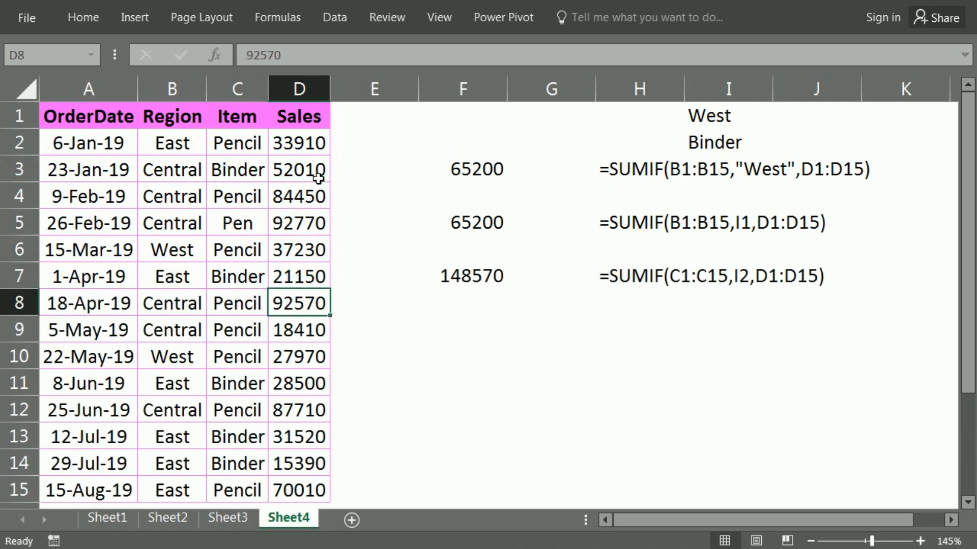
pyautogui.press('Down')
pyautogui.press('Right')
pyautogui.press('Right')
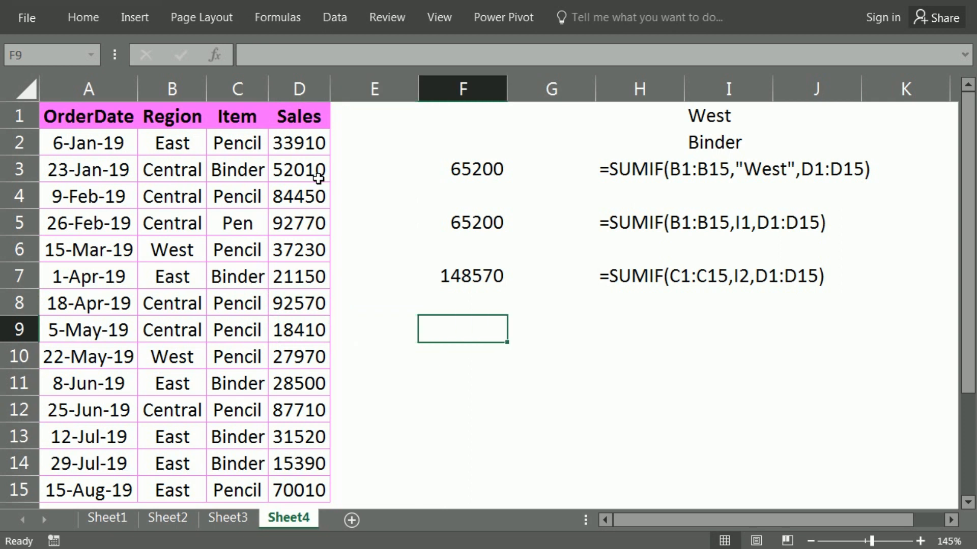
pyautogui.write('=sumi')
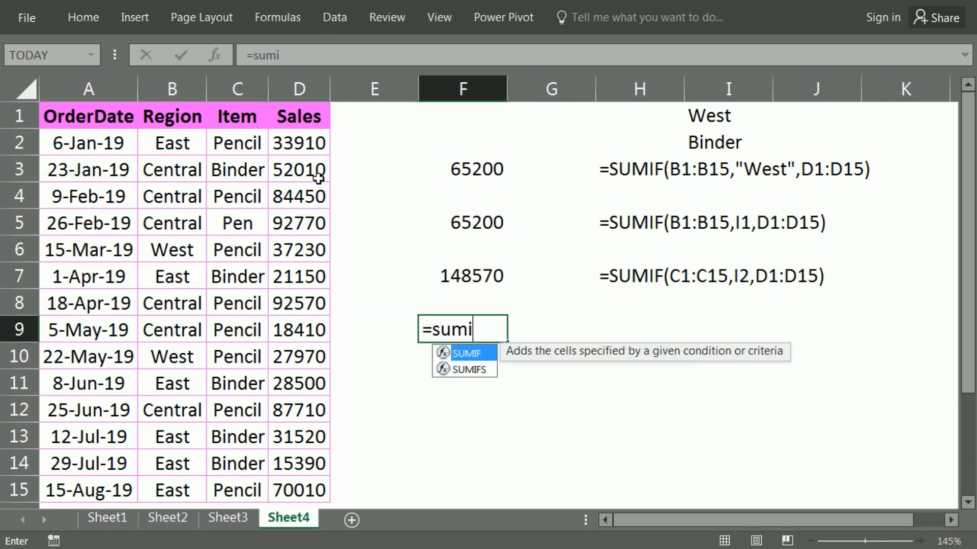
pyautogui.press('Tab')
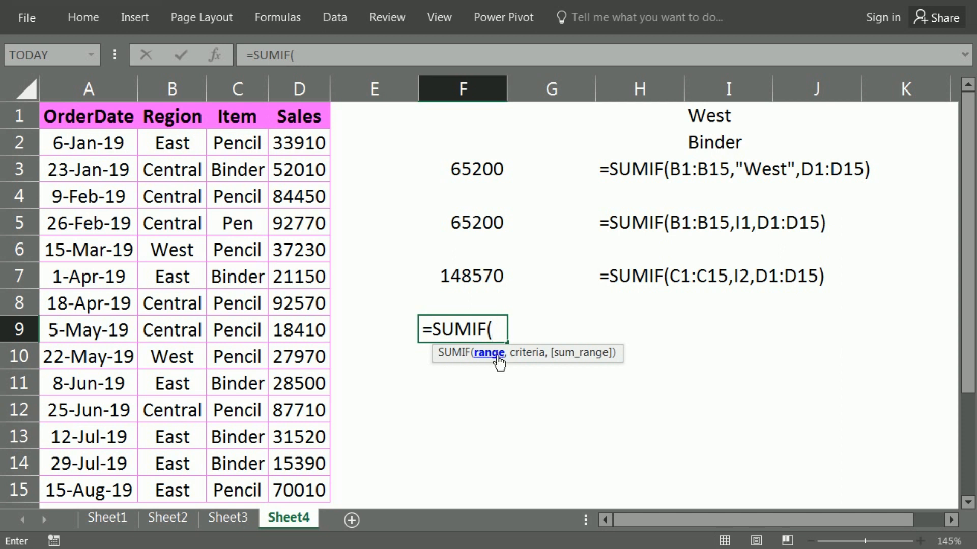
pyautogui.moveTo(316, 120); pyautogui.dragTo(316, 497)
pyautogui.write(',')
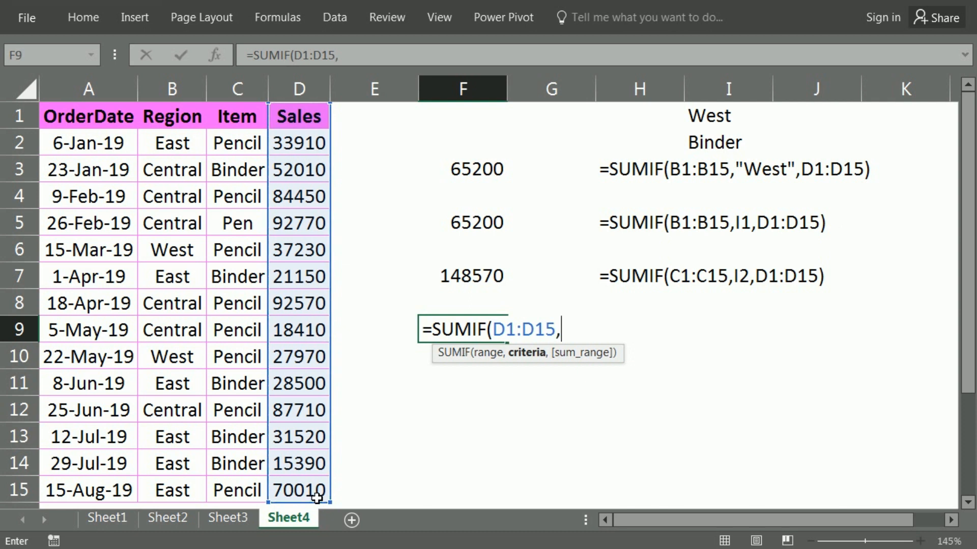
pyautogui.write('">50000')
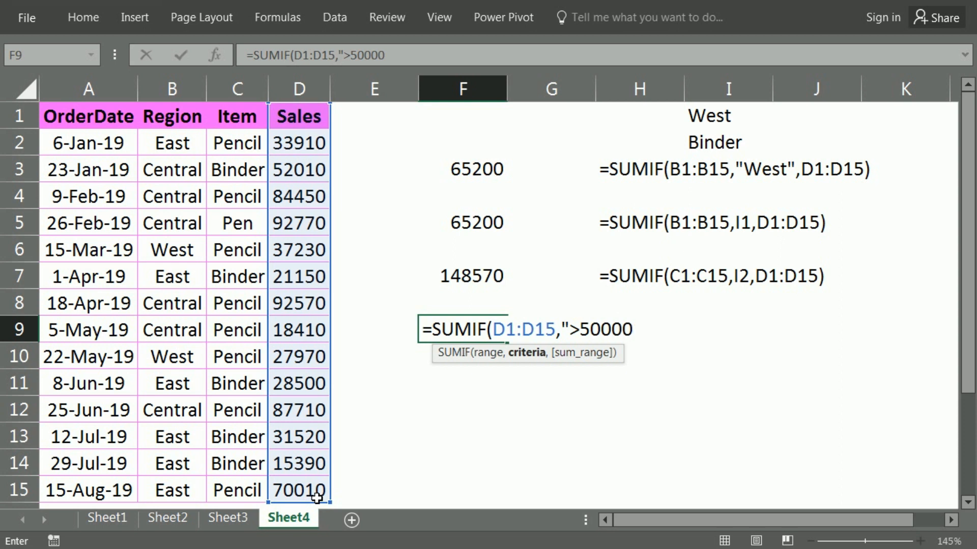
pyautogui.write('",')
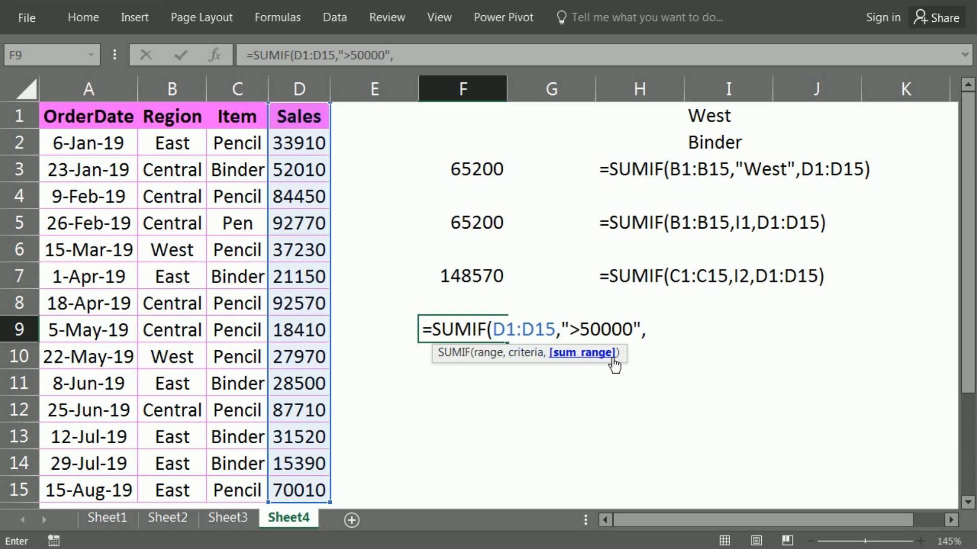
# Add the Sales cells D1:D15 as the sum range of the F9 SUMIF and compare it with the range argument.
pyautogui.moveTo(314, 119); pyautogui.dragTo(310, 499)
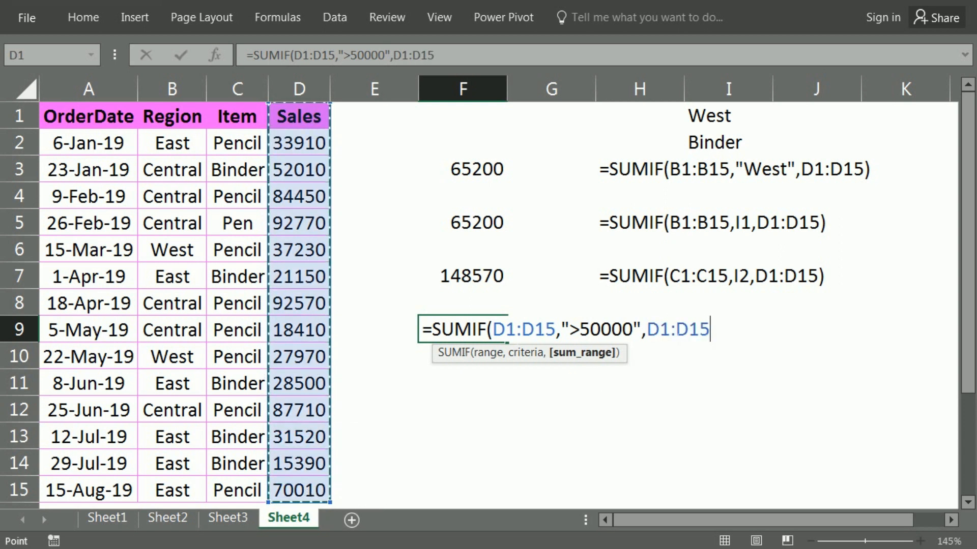
pyautogui.click(516, 330)
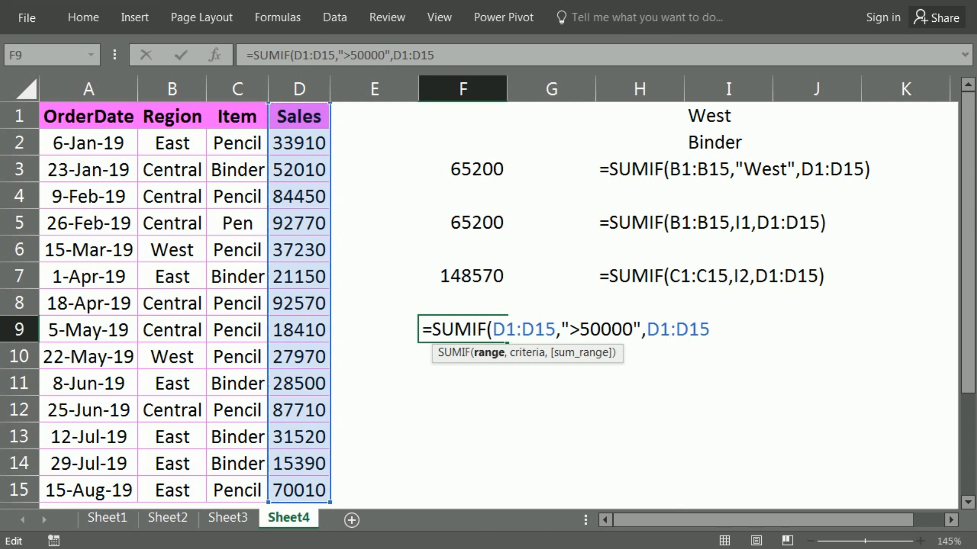
pyautogui.click(688, 330)
pyautogui.click(711, 330)
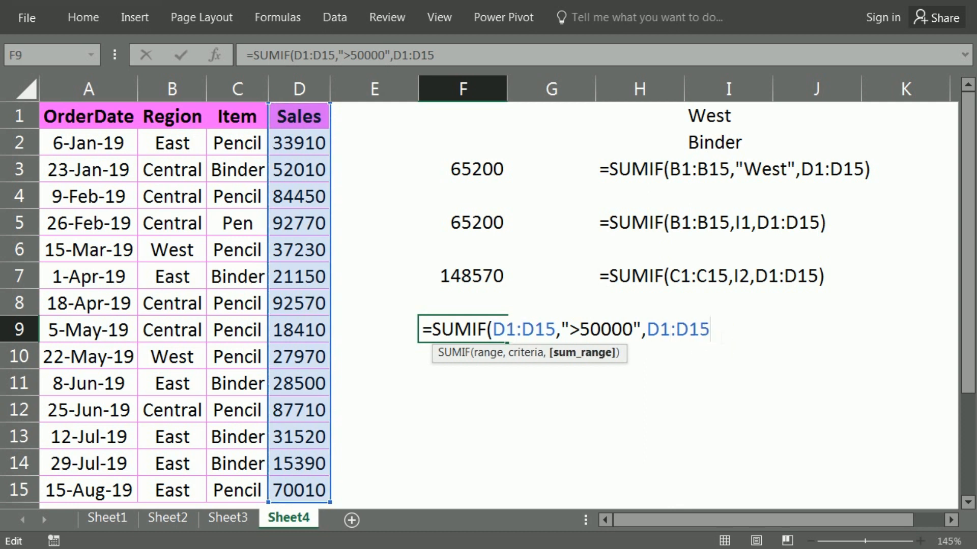
# Remove the sum range argument from the F9 SUMIF and complete the formula as =SUMIF(D1:D15,">50000").
pyautogui.press('BackSpace')
pyautogui.press('BackSpace')
pyautogui.press('BackSpace')
pyautogui.press('BackSpace')
pyautogui.press('BackSpace')
pyautogui.press('BackSpace')
pyautogui.press('BackSpace')
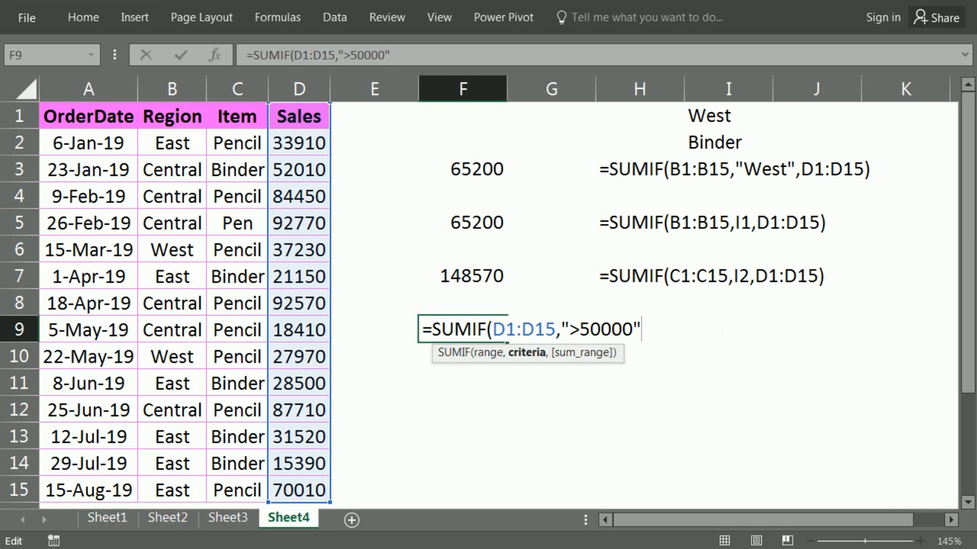
pyautogui.write(')')
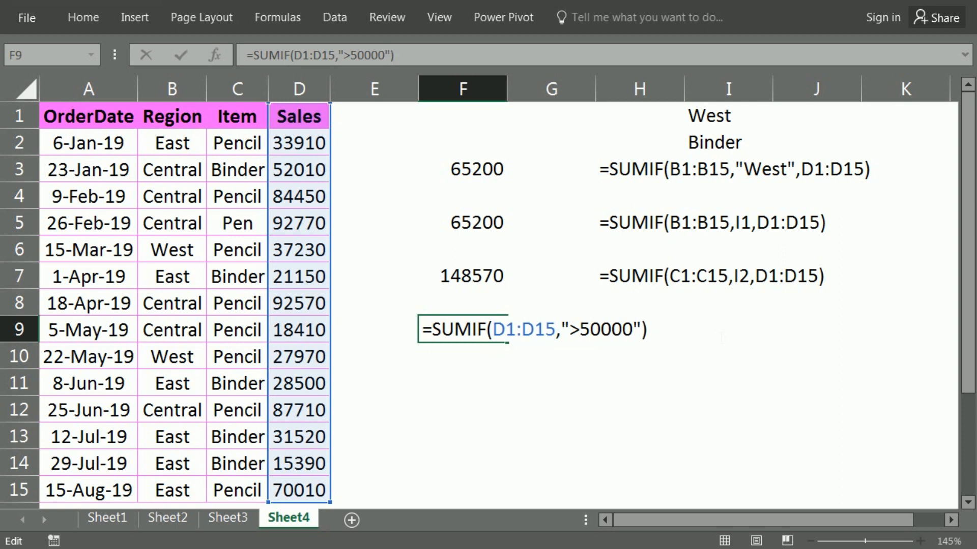
pyautogui.press('Return')
pyautogui.press('Return')
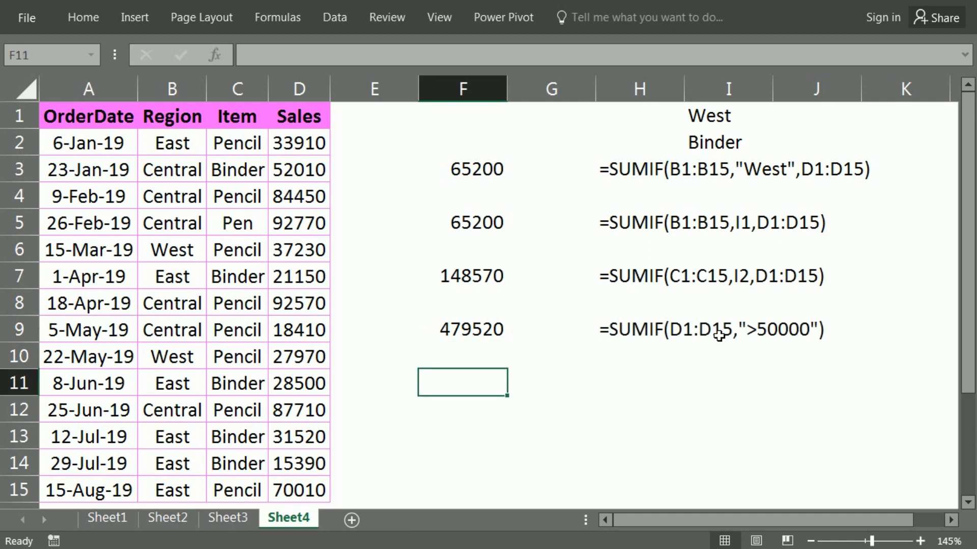
# Copy the text of the SUMIF formula in F9 into cell F11.
pyautogui.press('Up')
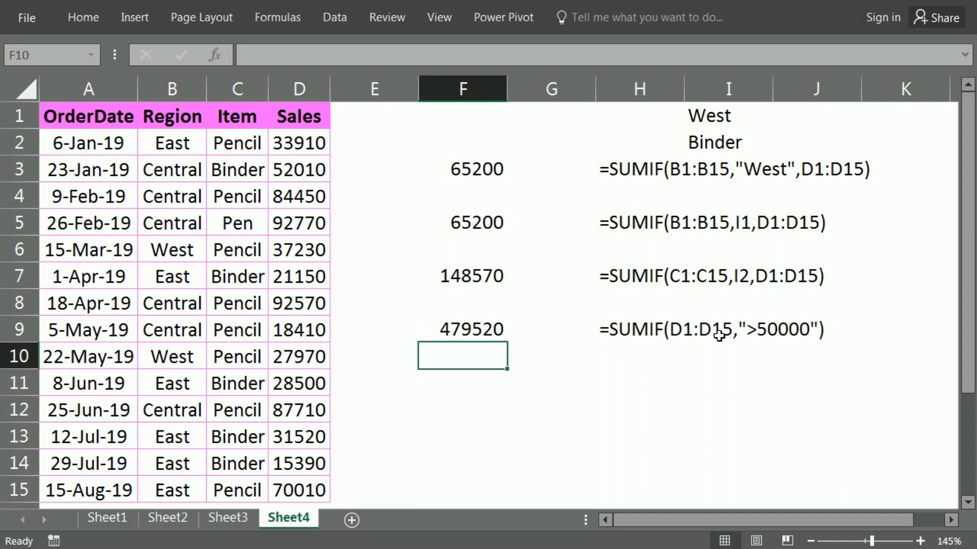
pyautogui.press('Up')
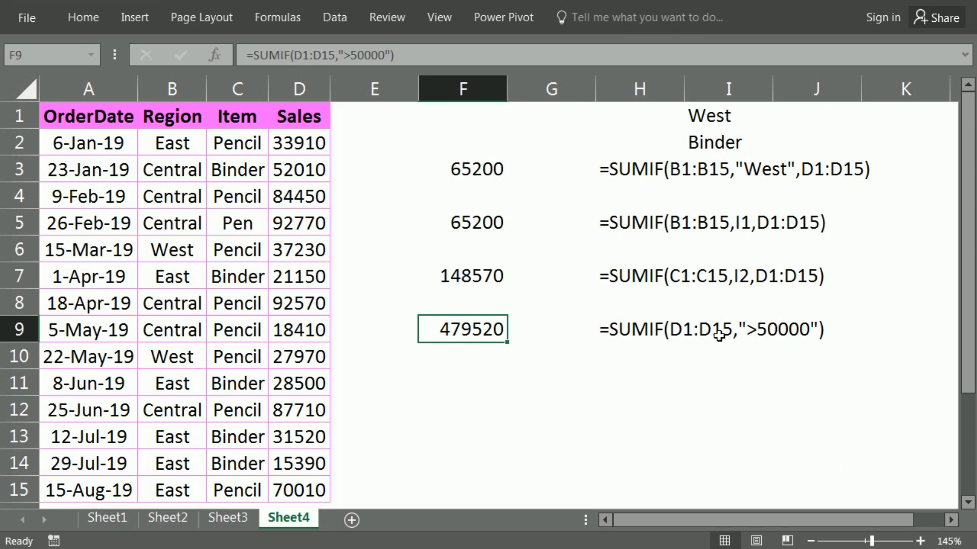
pyautogui.press('F2')
pyautogui.hotkey('shift', 'Home')
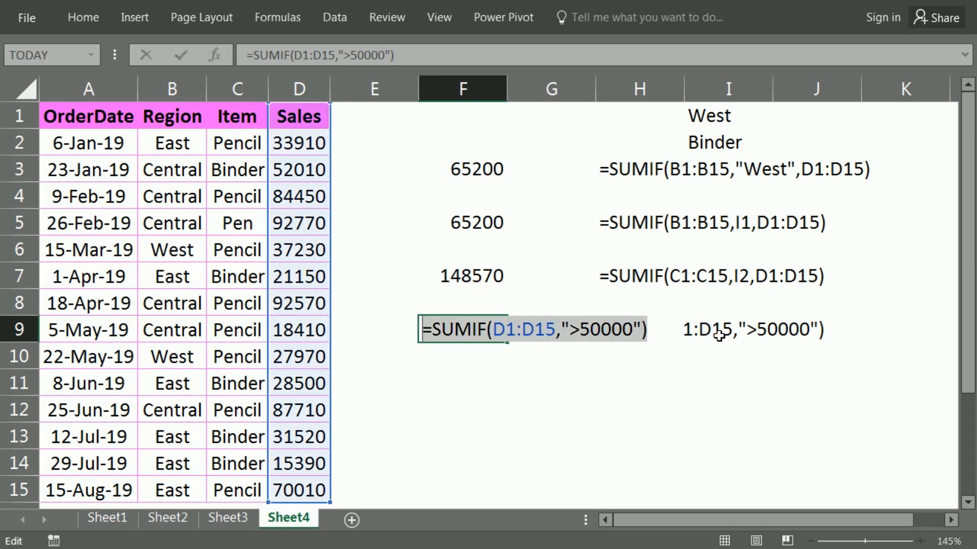
pyautogui.press('Return')
pyautogui.press('Down')
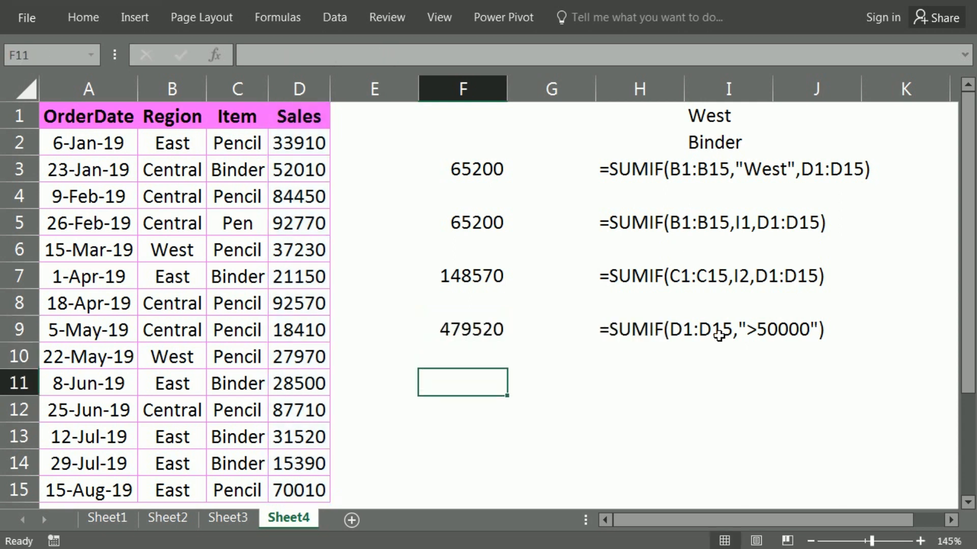
pyautogui.hotkey('ctrl', 'v')
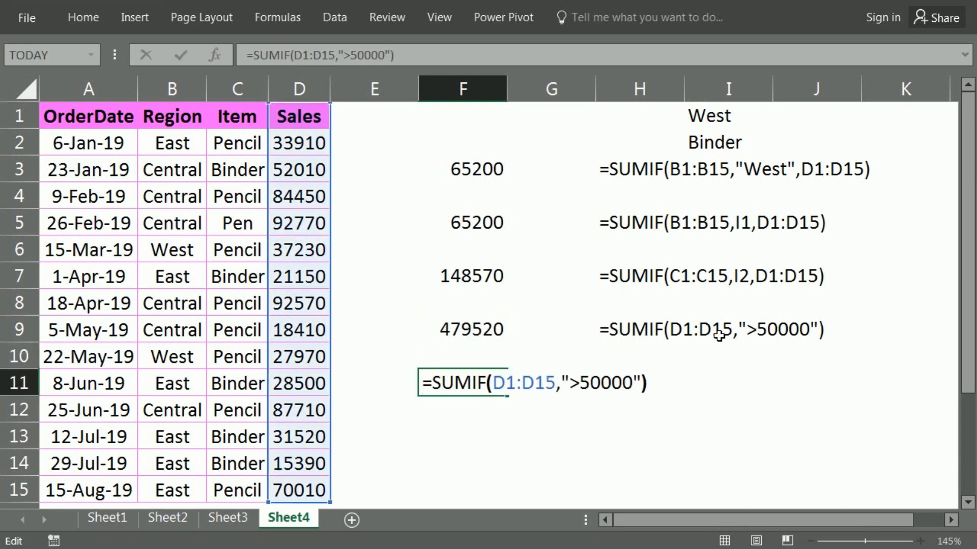
# Add D1:D15 as the sum range of the SUMIF in F11 and complete the formula.
pyautogui.press('Left')
pyautogui.press('Left')
pyautogui.press('Right')
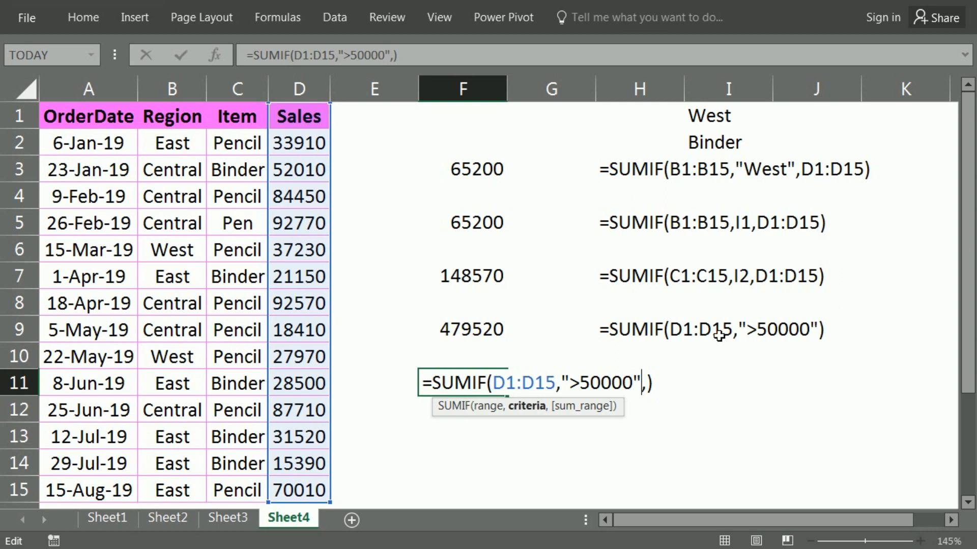
pyautogui.write(',')
pyautogui.write('d1:d')
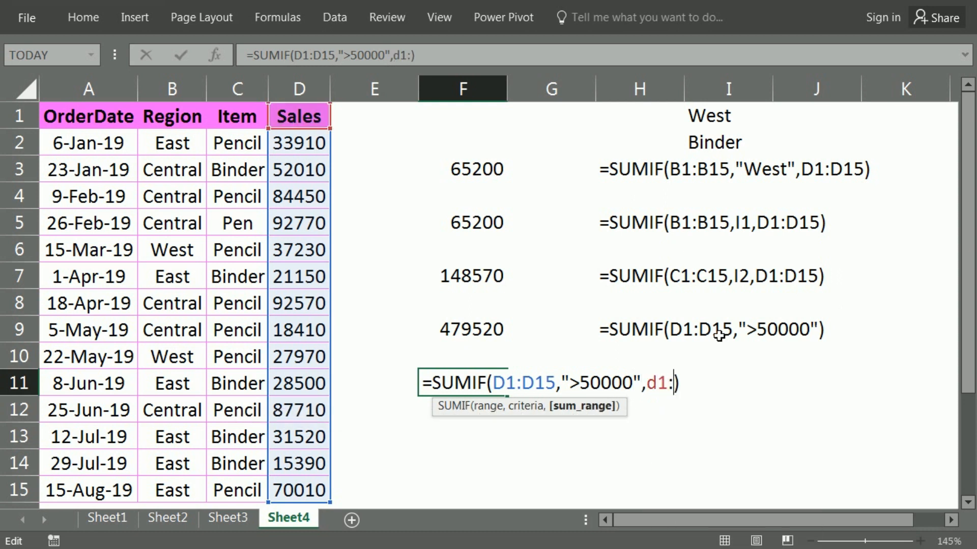
pyautogui.write('15')
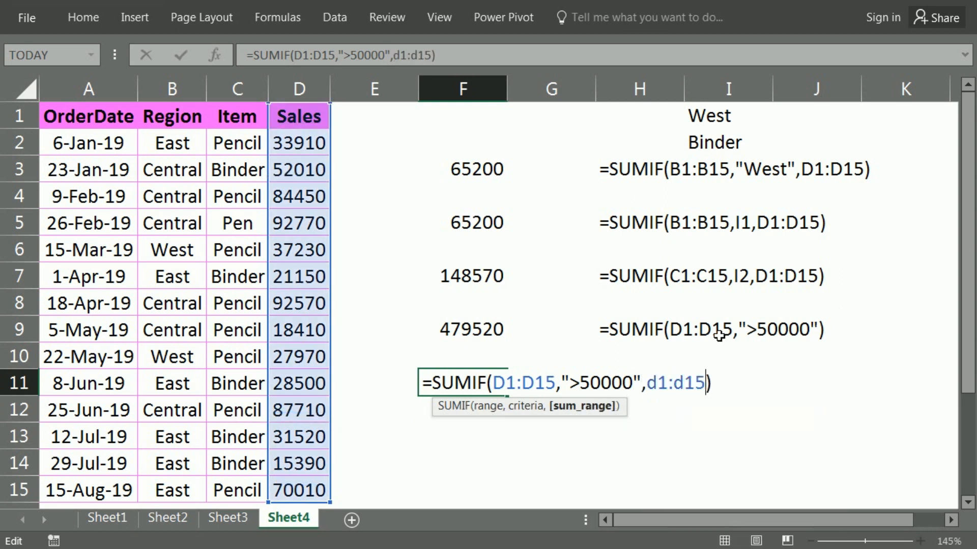
pyautogui.press('Return')
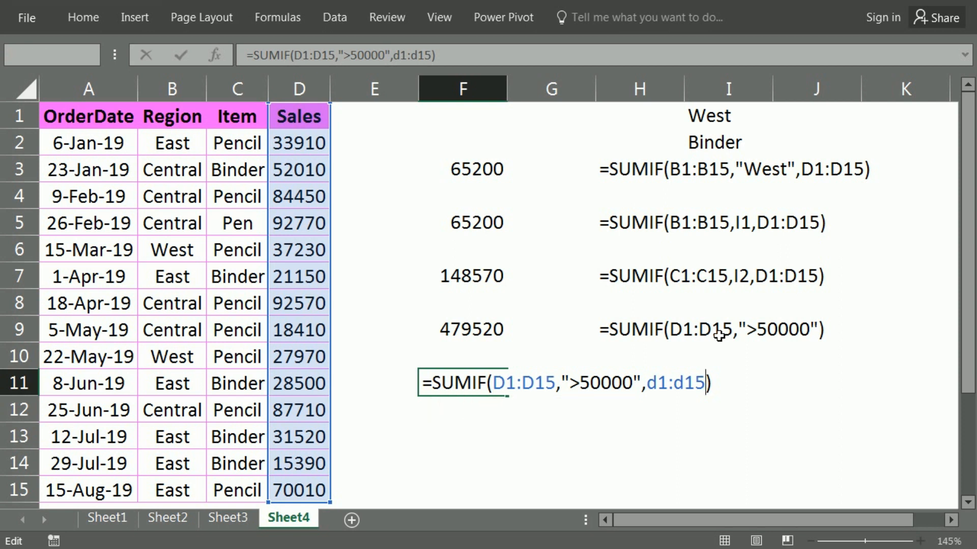
# Compare the results of the SUMIF formulas in F9 and F11, without and with the sum range.
pyautogui.press('Up')
pyautogui.press('Up')
pyautogui.press('Up')
pyautogui.press('Down')
pyautogui.press('Down')
pyautogui.press('Up')
pyautogui.press('Up')
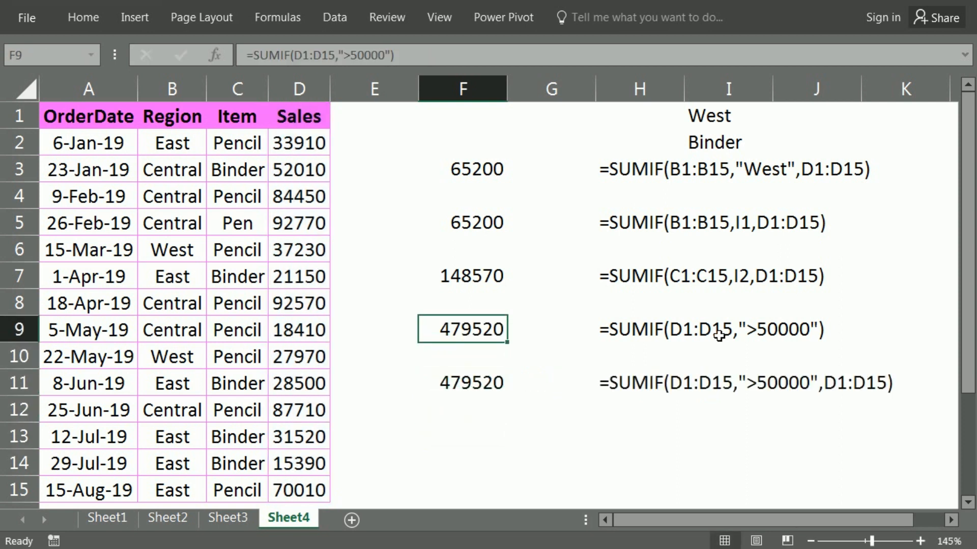
pyautogui.press('Down')
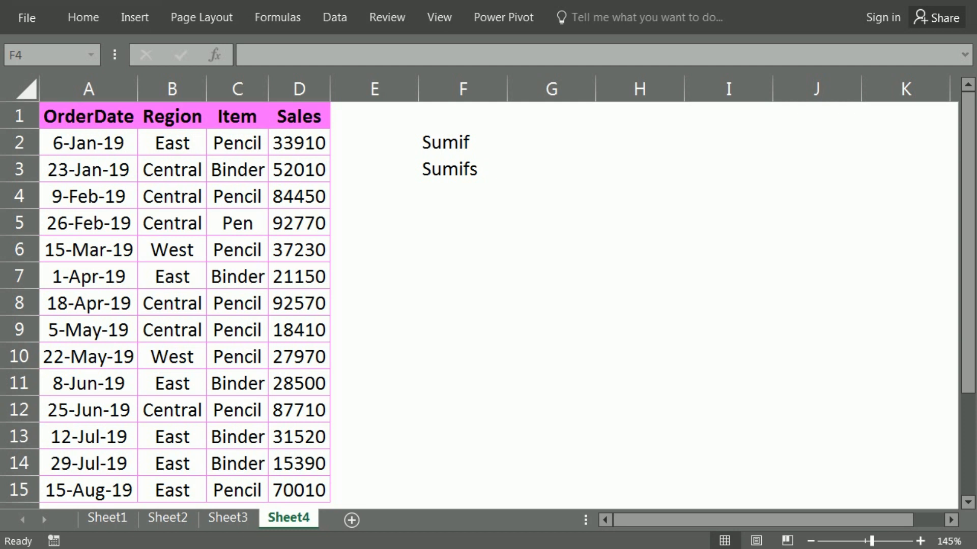
# Review the Sumif and Sumifs labels in F2 and F3 and undo their entry.
pyautogui.click(447, 148)
pyautogui.click(458, 175)
pyautogui.click(470, 147)
pyautogui.click(465, 168)
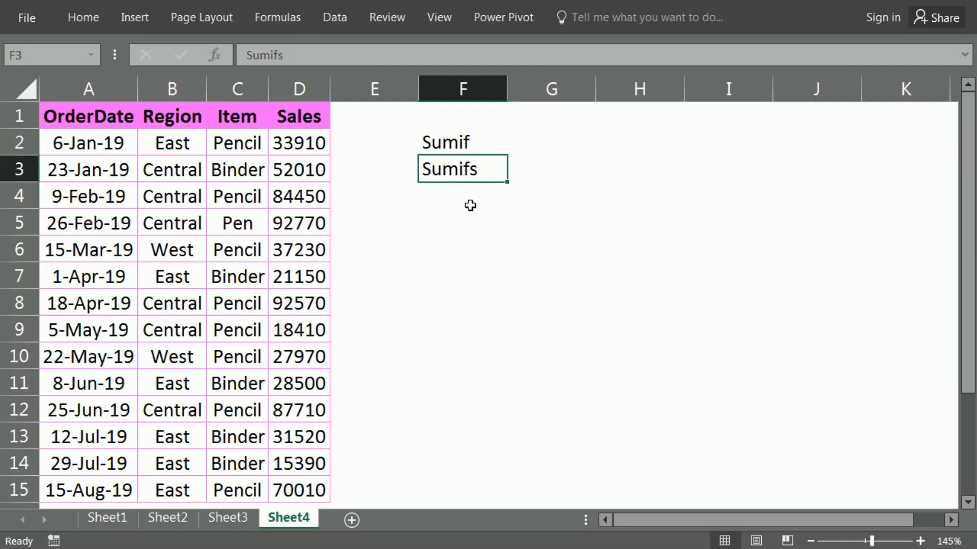
pyautogui.hotkey('ctrl', 'z')
pyautogui.hotkey('ctrl', 'z')
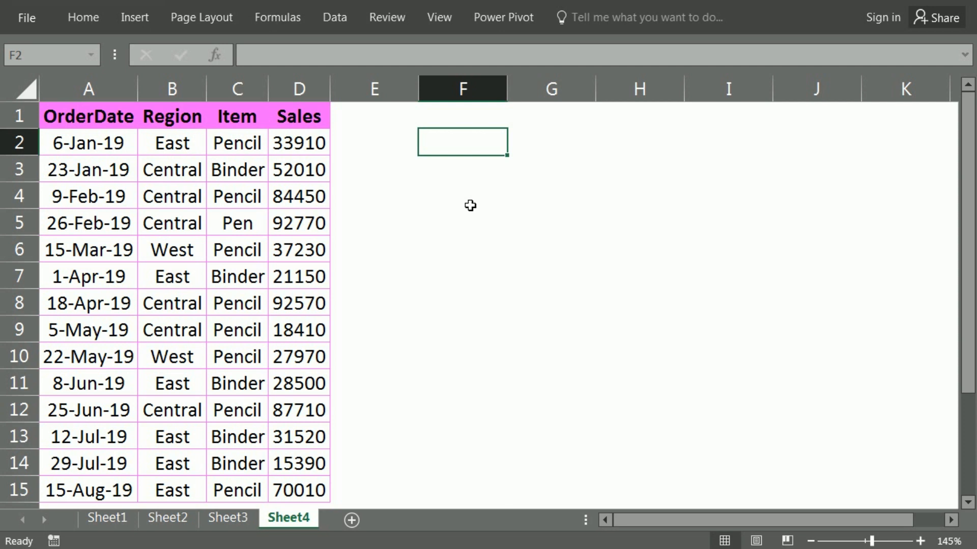
# Start a SUMIFS formula in cell F2.
pyautogui.write('=s')
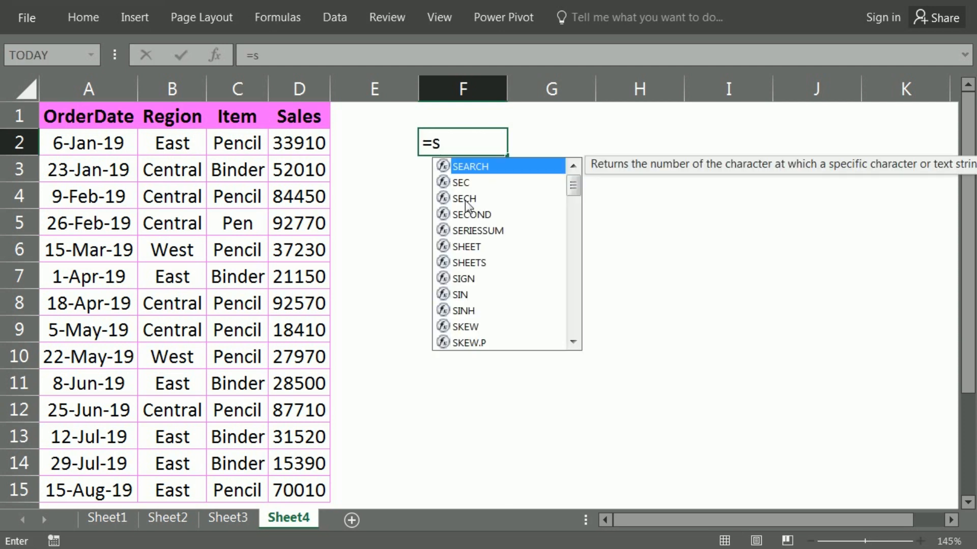
pyautogui.write('umifs')
pyautogui.press('Tab')
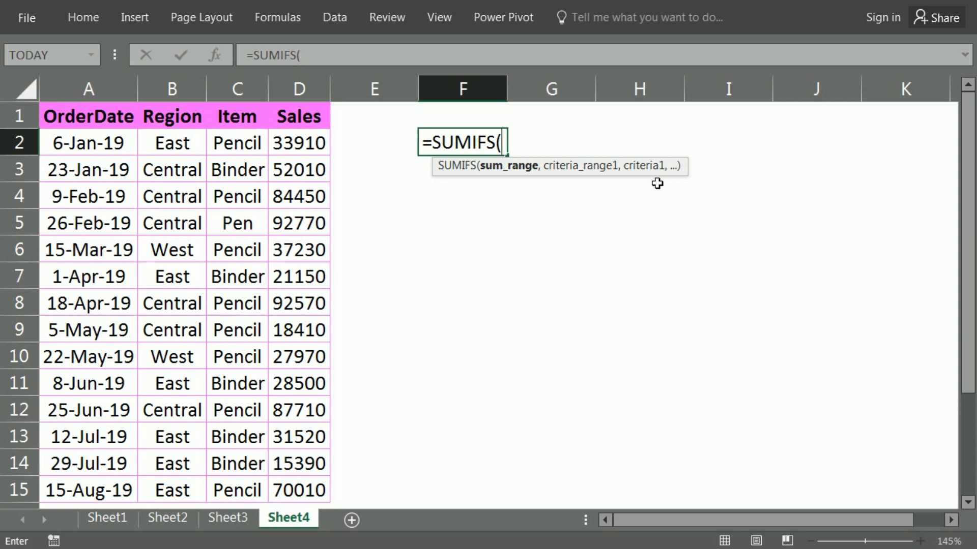
# Extend the F2 SUMIFS with empty arguments to view its additional criteria syntax, and restore the formula to =SUMIFS(.
pyautogui.write(',,,')
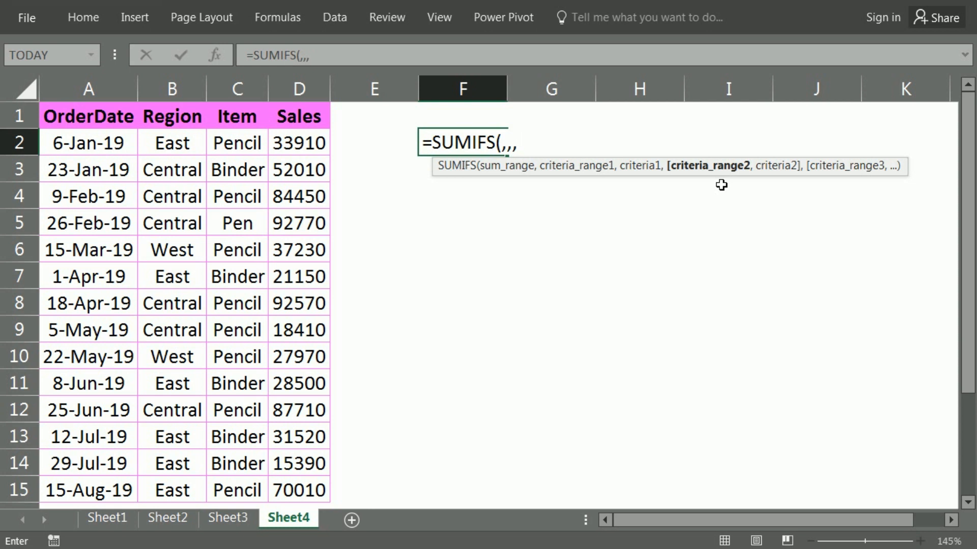
pyautogui.press('BackSpace')
pyautogui.press('BackSpace')
pyautogui.press('BackSpace')
pyautogui.press('BackSpace')
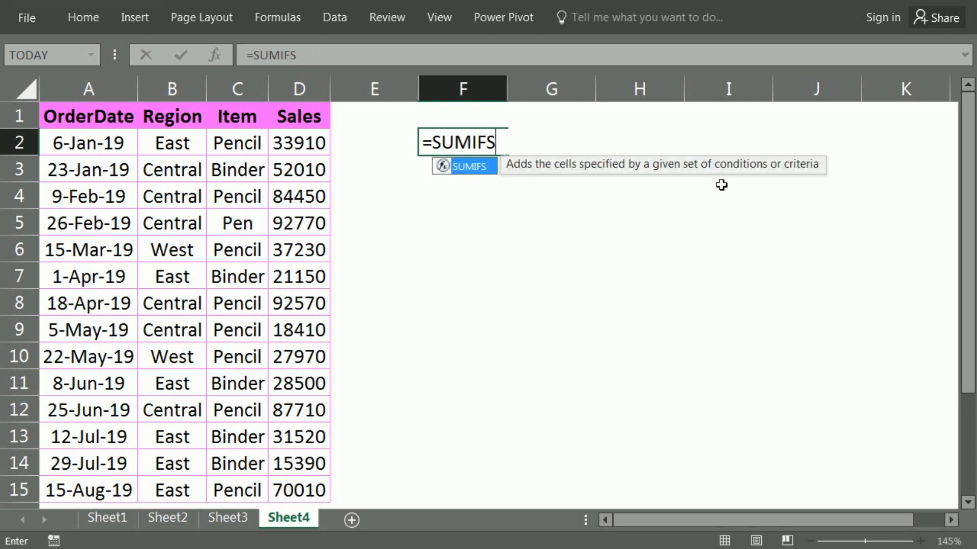
pyautogui.write('(')
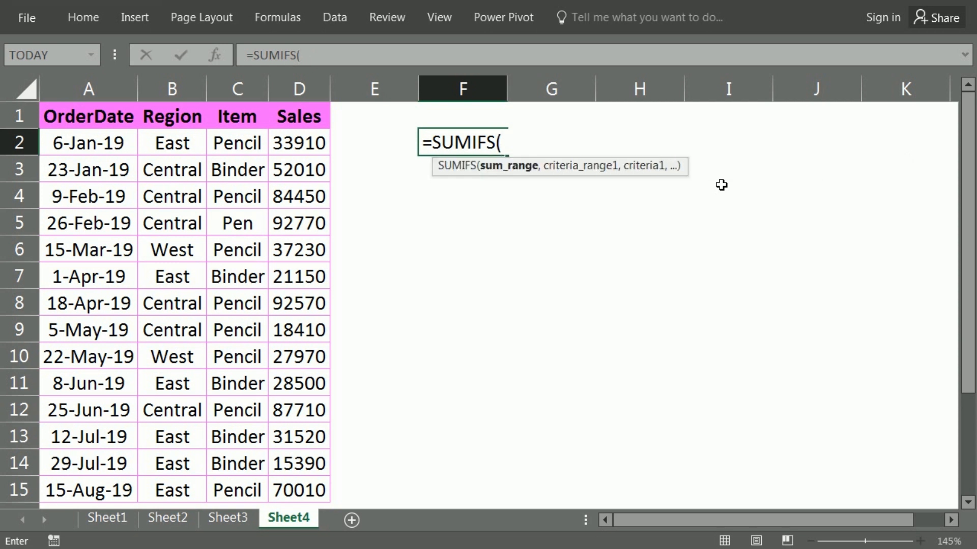
# Set the sum range of the F2 SUMIFS formula to the Sales column, D1:D15.
pyautogui.press('Left')
pyautogui.press('Left')
pyautogui.press('Up')
pyautogui.hotkey('ctrl', 'shift', 'Down')
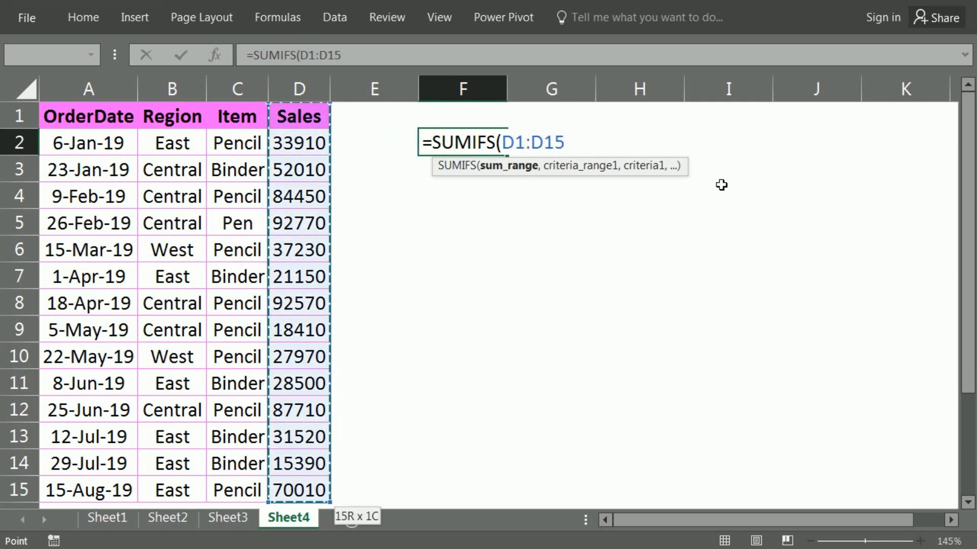
pyautogui.write(',')
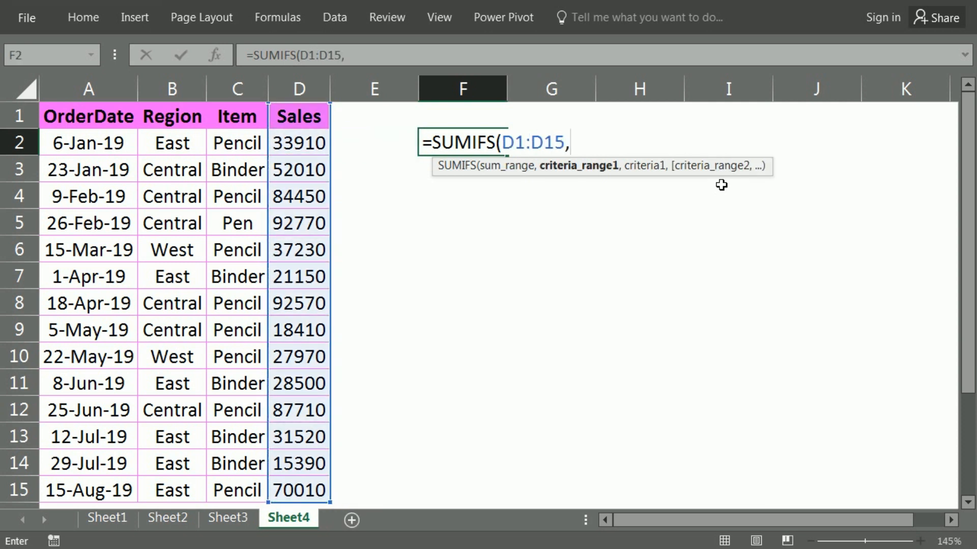
# Add the first SUMIFS condition with criteria range B1:B15 and criterion "East".
pyautogui.press('Left')
pyautogui.press('Left')
pyautogui.press('Left')
pyautogui.press('Left')
pyautogui.press('Up')
pyautogui.hotkey('ctrl', 'shift', 'Down')
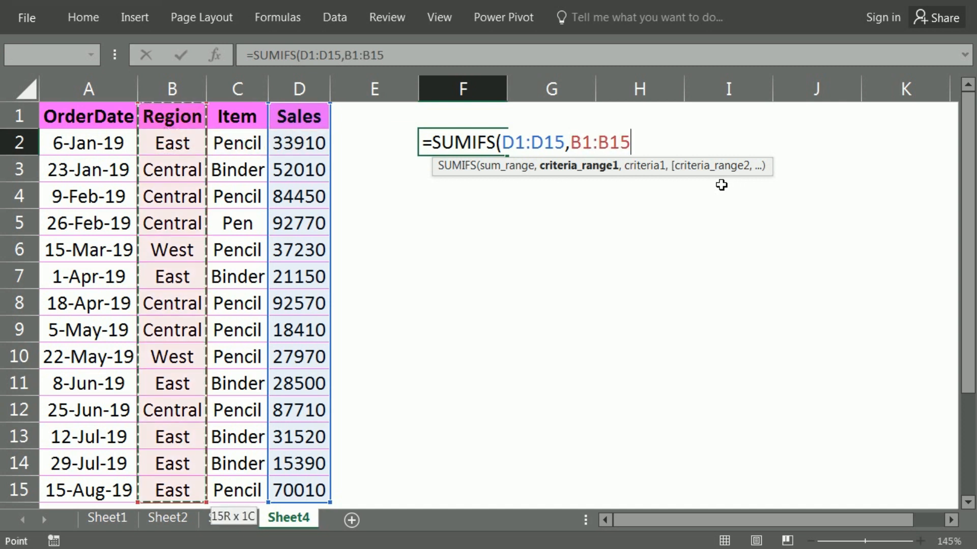
pyautogui.write(',"')
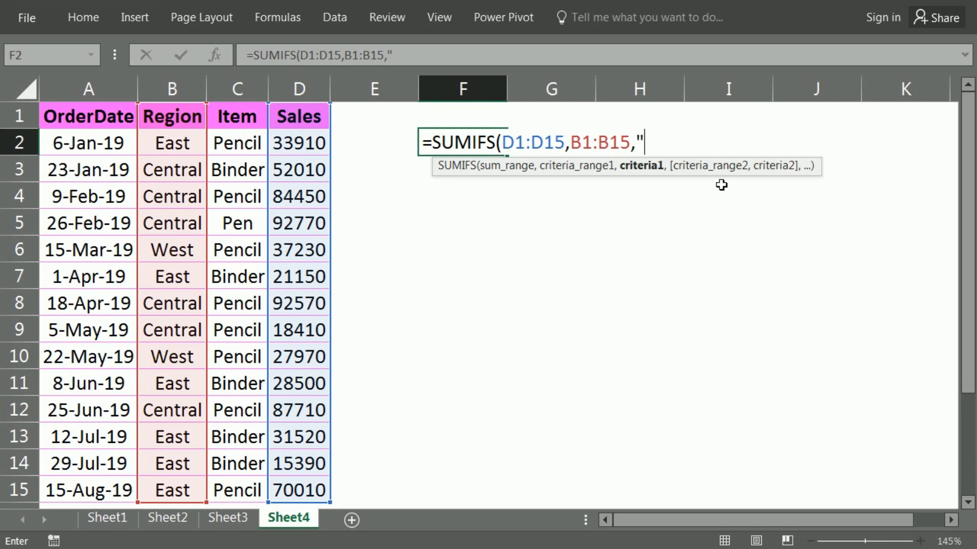
pyautogui.write('East')
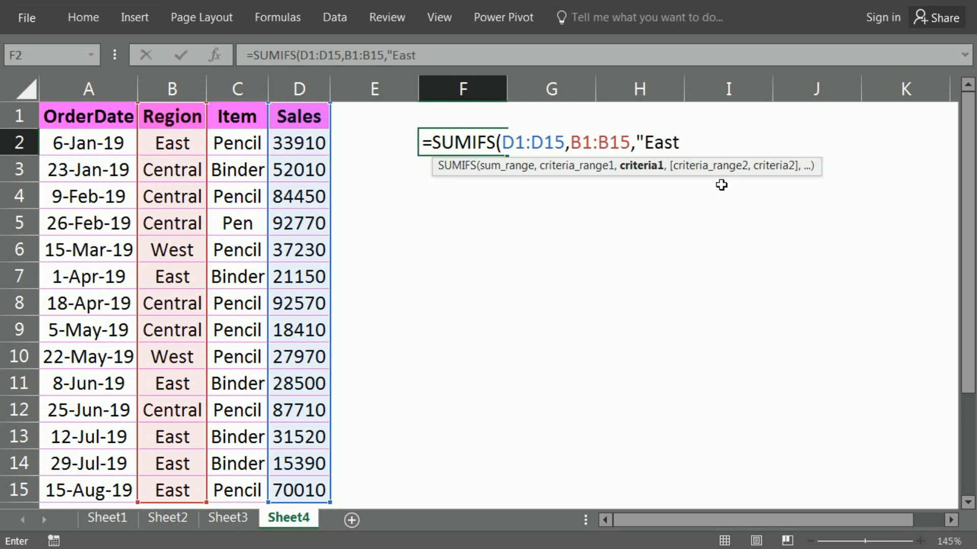
pyautogui.write('",')
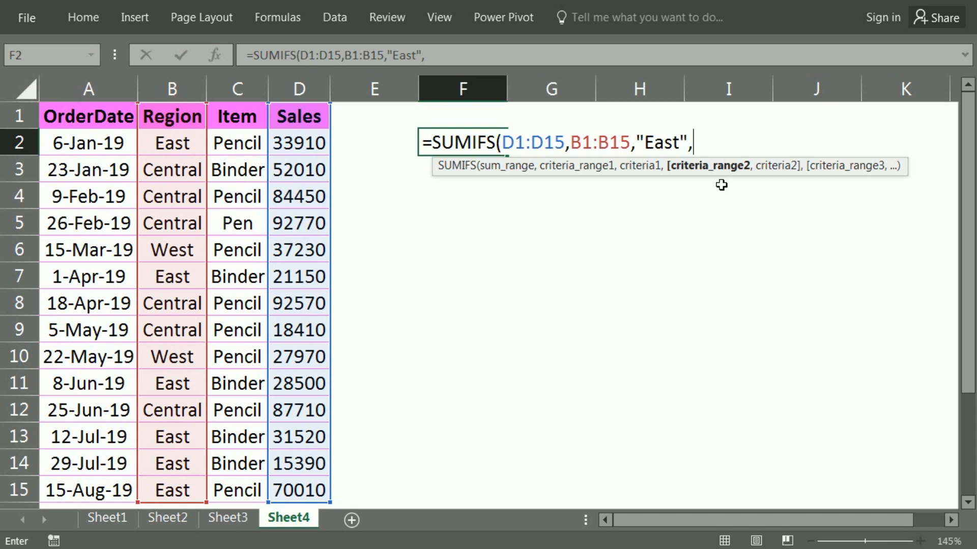
# Add the second condition with criteria range C1:C15 and criterion "Pencil", and complete the F2 formula.
pyautogui.press('Left')
pyautogui.press('Left')
pyautogui.press('Left')
pyautogui.press('Up')
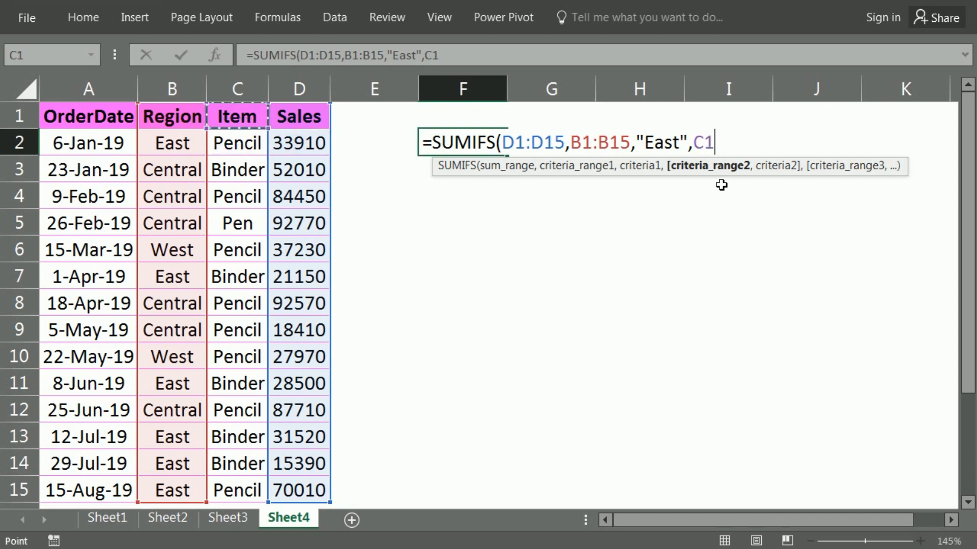
pyautogui.hotkey('ctrl', 'shift', 'Down')
pyautogui.write(',')
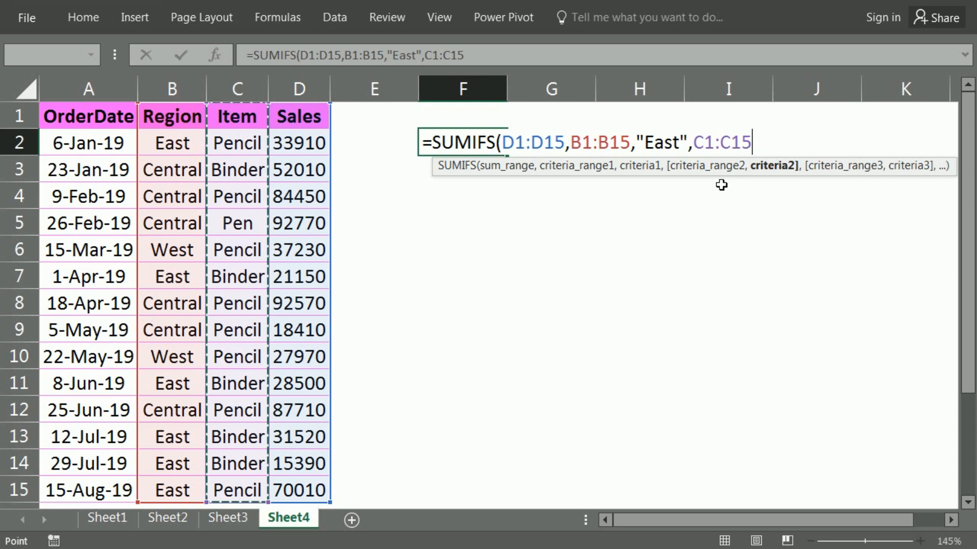
pyautogui.write('"Penc')
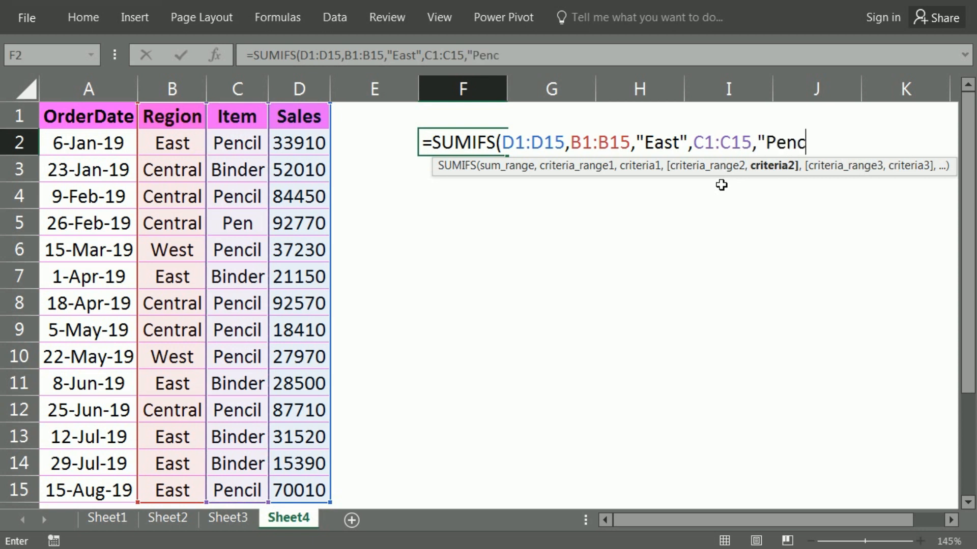
pyautogui.write('il")')
pyautogui.press('Return')
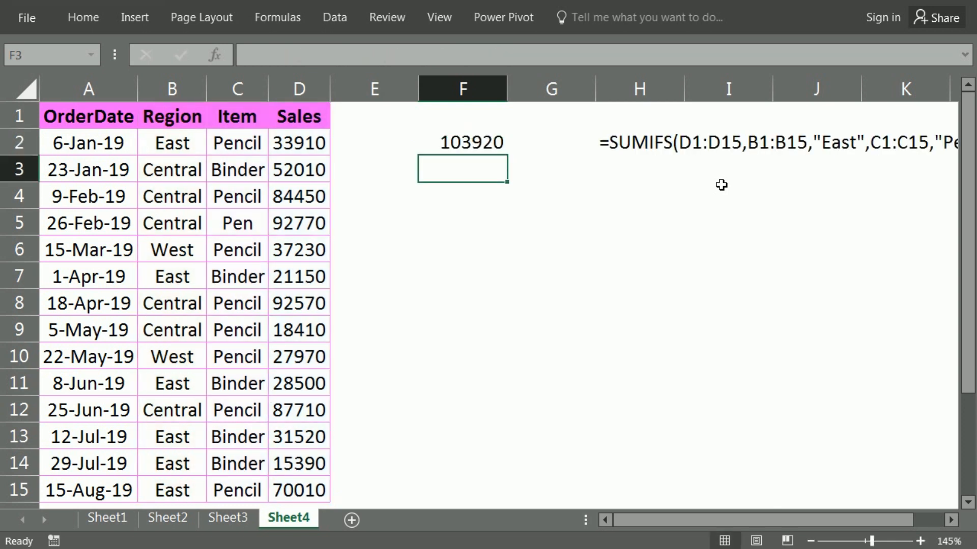
# Turn on filters for the sales table and filter the Region column to East only.
pyautogui.press('Up')
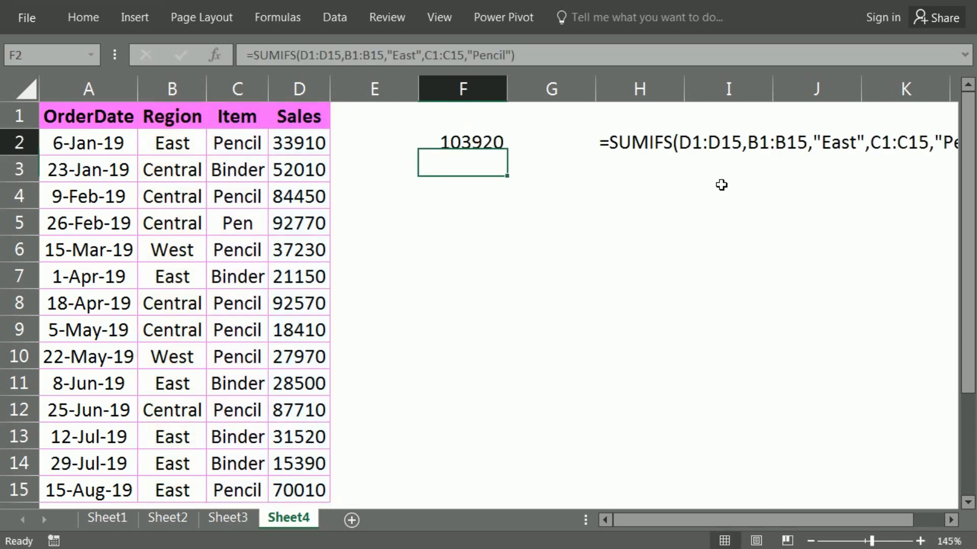
pyautogui.press('Left')
pyautogui.press('Left')
pyautogui.press('Left')
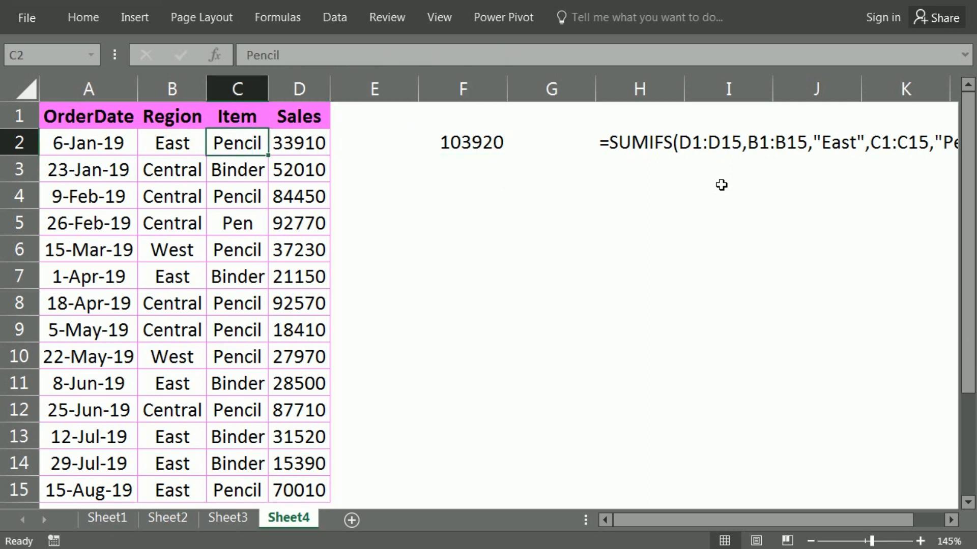
pyautogui.hotkey('ctrl', 'shift', 'l')
pyautogui.press('Up')
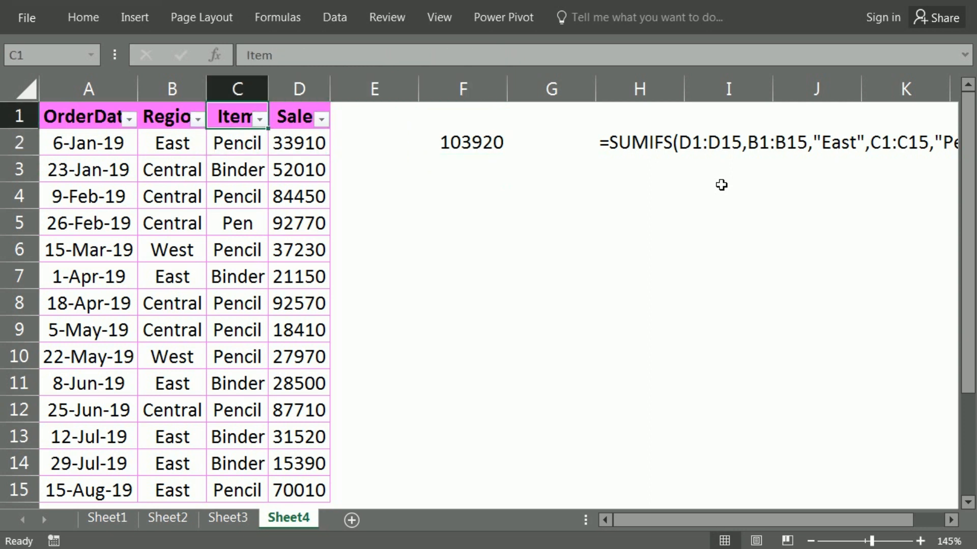
pyautogui.press('Left')
pyautogui.hotkey('alt', 'Down')
pyautogui.press('Down')
pyautogui.press('Down')
pyautogui.press('Down')
pyautogui.press('Down')
pyautogui.press('Down')
pyautogui.press('Down')
pyautogui.press('Down')
pyautogui.press('Down')
pyautogui.press('Down')
pyautogui.press('Up')
pyautogui.press('Up')
pyautogui.press('space')
pyautogui.press('Down')
pyautogui.press('Down')
pyautogui.press('space')
pyautogui.press('Return')
pyautogui.press('Right')
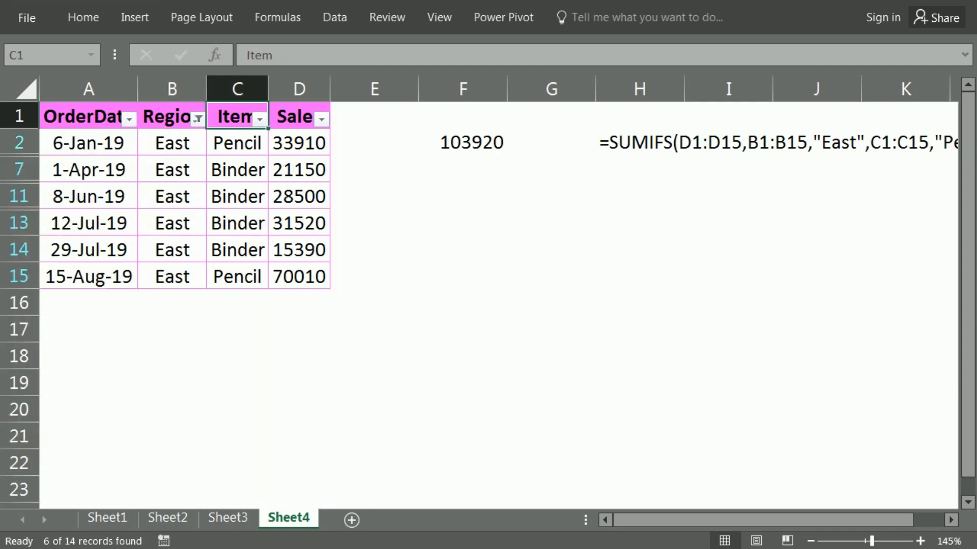
# Filter the Item column to show only Pencil.
pyautogui.hotkey('alt', 'Down')
pyautogui.press('Down')
pyautogui.press('Down')
pyautogui.press('Down')
pyautogui.press('Down')
pyautogui.press('Down')
pyautogui.press('Down')
pyautogui.press('Down')
pyautogui.press('space')
pyautogui.press('Down')
pyautogui.press('Down')
pyautogui.press('space')
pyautogui.press('Return')
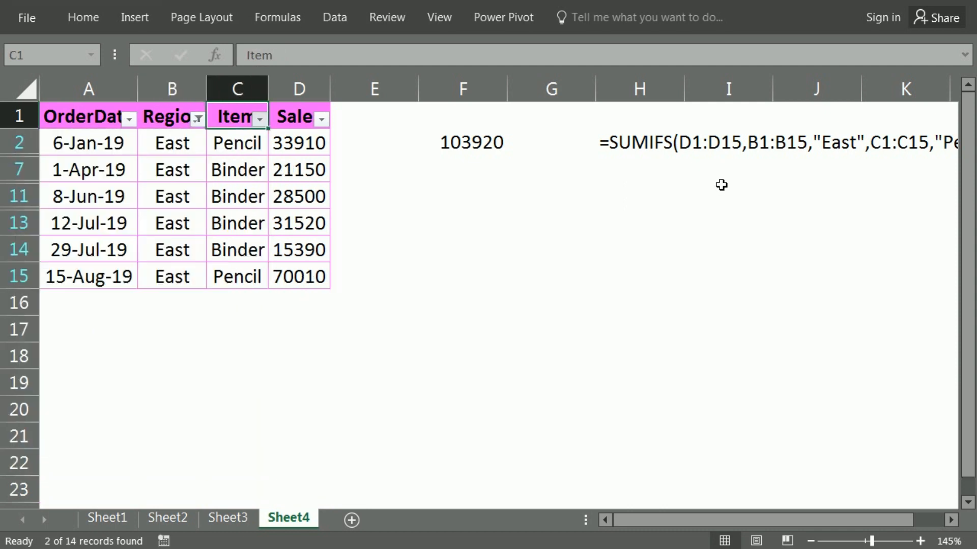
# Select the visible Sales values for East and Pencil to compare their sum with the result in F2.
pyautogui.press('Down')
pyautogui.press('Right')
pyautogui.press('Right')
pyautogui.press('Left')
pyautogui.hotkey('shift', 'Down')
pyautogui.hotkey('shift', 'Down')
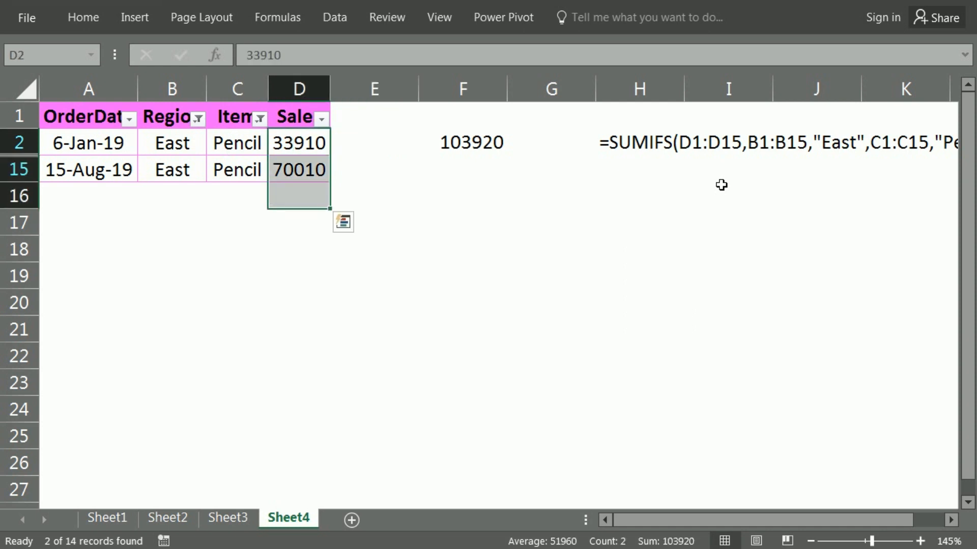
pyautogui.hotkey('shift', 'Up')
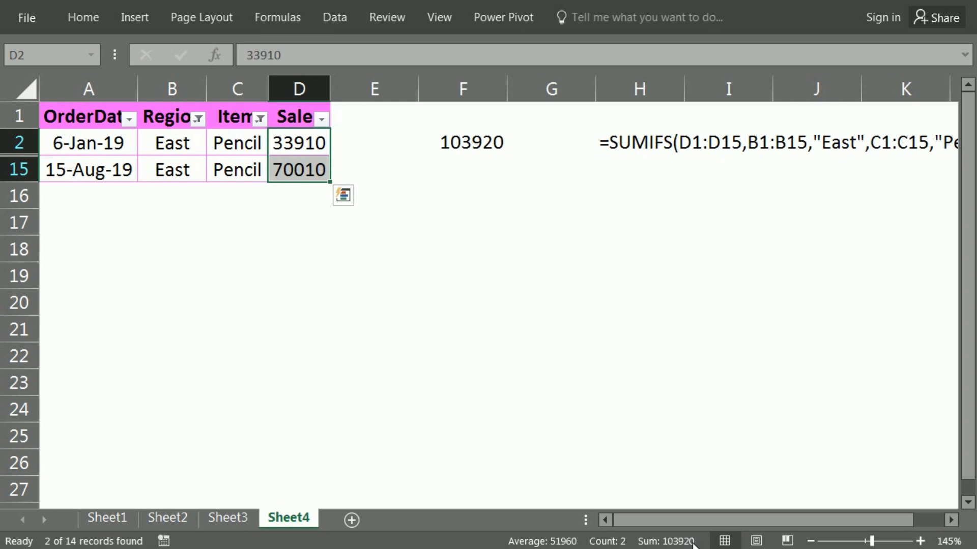
# Remove the filters from the sales table to show all rows again.
pyautogui.click(471, 167)
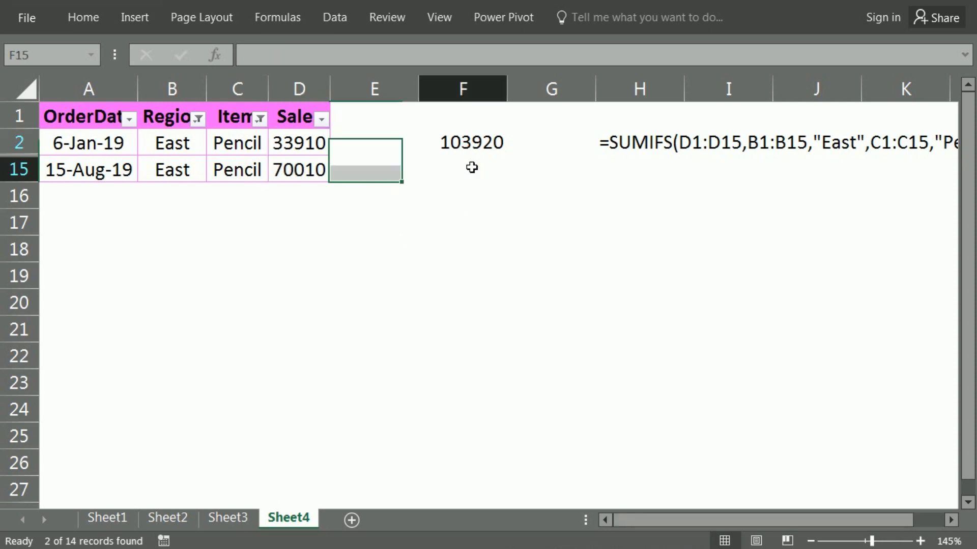
pyautogui.click(219, 123)
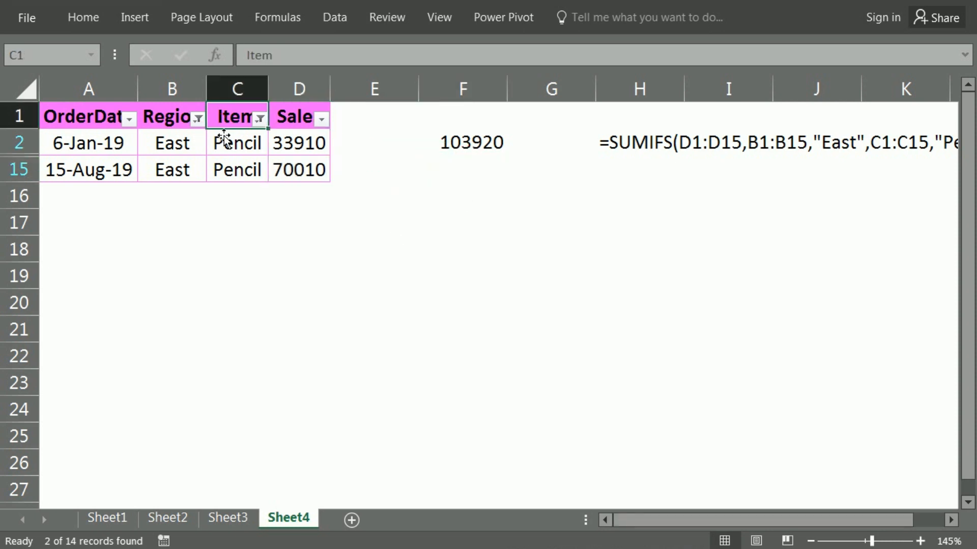
pyautogui.hotkey('ctrl', 'shift', 'l')
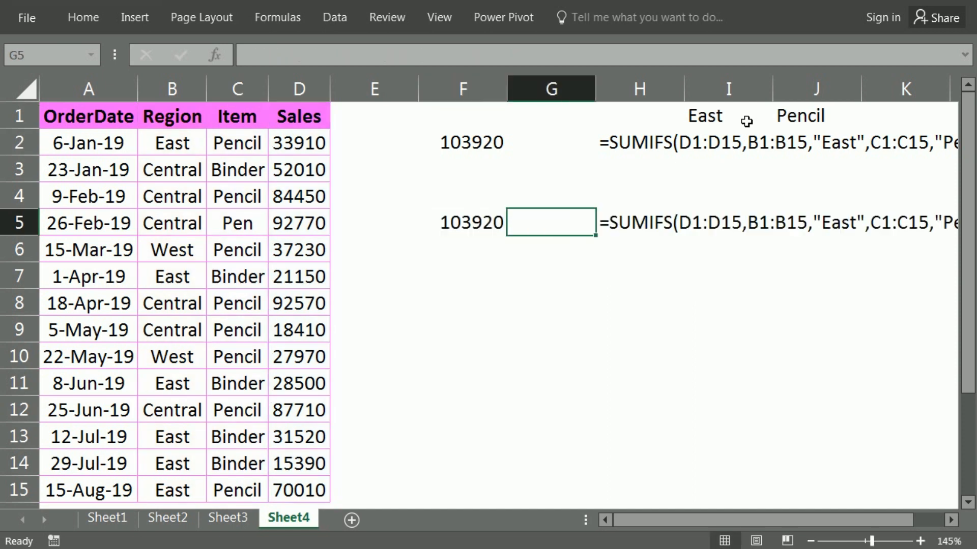
# Replace the "East" criterion in the F5 SUMIFS formula with a reference to cell I1.
pyautogui.press('Left')
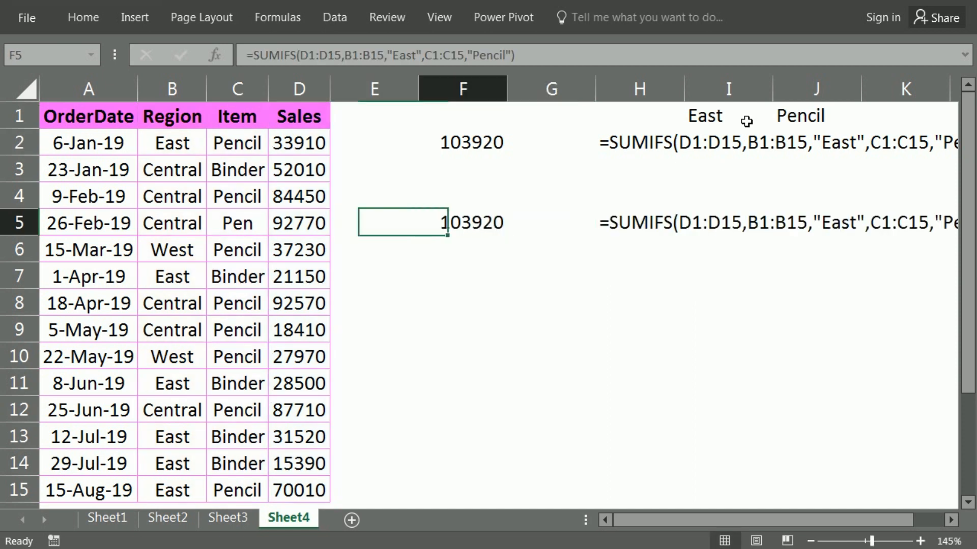
pyautogui.press('F2')
pyautogui.press('Left')
pyautogui.press('Left')
pyautogui.press('Left')
pyautogui.press('Left')
pyautogui.press('Left')
pyautogui.press('Left')
pyautogui.press('Left')
pyautogui.press('Left')
pyautogui.press('Left')
pyautogui.press('Left')
pyautogui.press('Left')
pyautogui.press('Left')
pyautogui.press('Left')
pyautogui.press('Left')
pyautogui.press('Left')
pyautogui.press('Left')
pyautogui.press('Left')
pyautogui.press('Left')
pyautogui.press('Left')
pyautogui.press('Left')
pyautogui.press('Right')
pyautogui.press('Right')
pyautogui.press('Right')
pyautogui.hotkey('shift', 'Left')
pyautogui.hotkey('shift', 'Left')
pyautogui.hotkey('shift', 'Left')
pyautogui.hotkey('shift', 'Left')
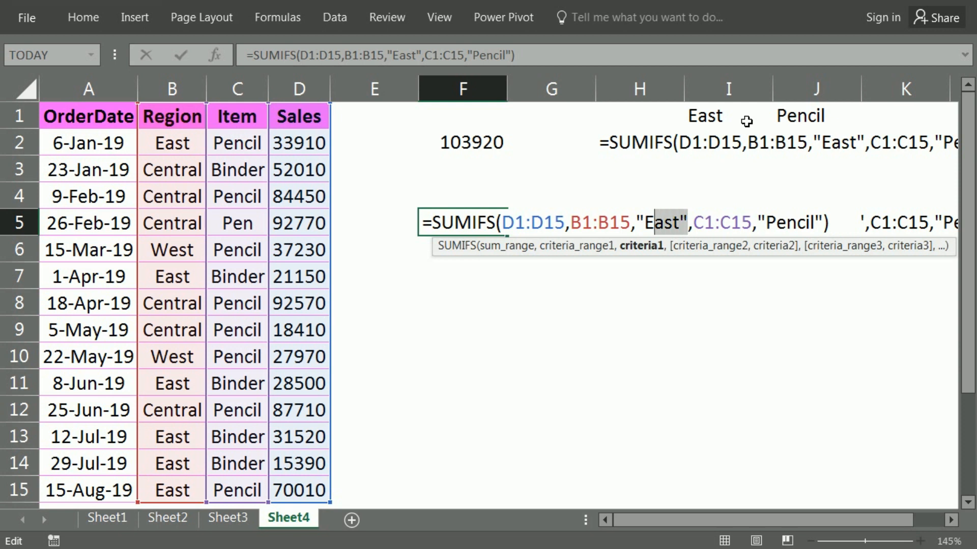
pyautogui.hotkey('shift', 'Left')
pyautogui.hotkey('shift', 'Left')
pyautogui.write('i1')
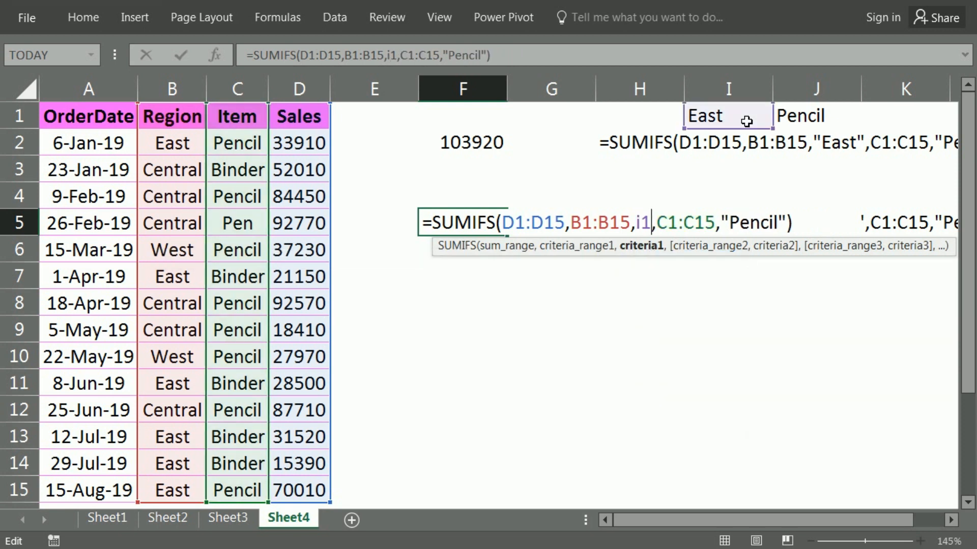
# Replace the "Pencil" criterion in the F5 SUMIFS formula with a reference to cell J1.
pyautogui.press('Right')
pyautogui.press('Right')
pyautogui.press('Right')
pyautogui.press('Right')
pyautogui.press('Right')
pyautogui.press('Right')
pyautogui.press('Right')
pyautogui.press('Right')
pyautogui.hotkey('shift', 'Right')
pyautogui.hotkey('shift', 'Right')
pyautogui.hotkey('shift', 'Right')
pyautogui.hotkey('shift', 'Right')
pyautogui.hotkey('shift', 'Right')
pyautogui.hotkey('shift', 'Right')
pyautogui.hotkey('shift', 'Right')
pyautogui.hotkey('shift', 'Right')
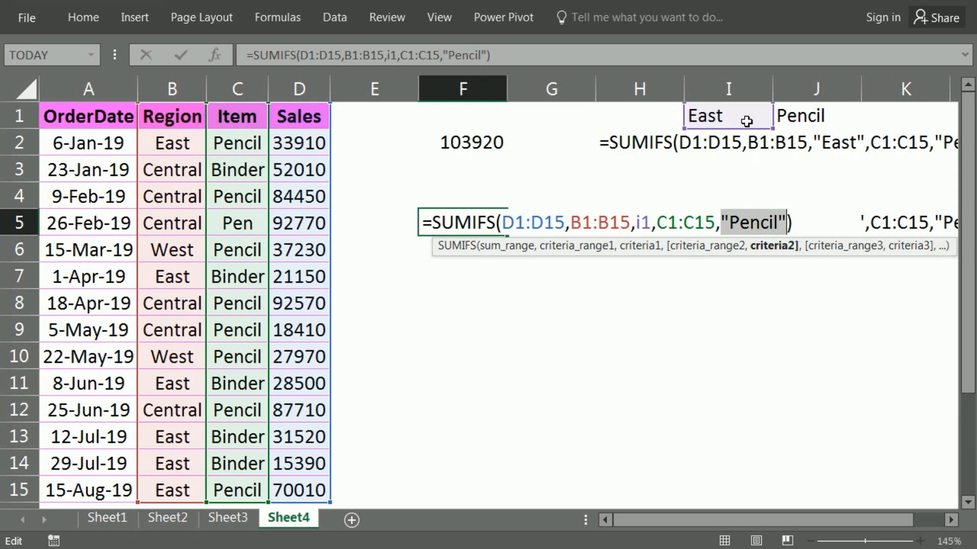
pyautogui.press('BackSpace')
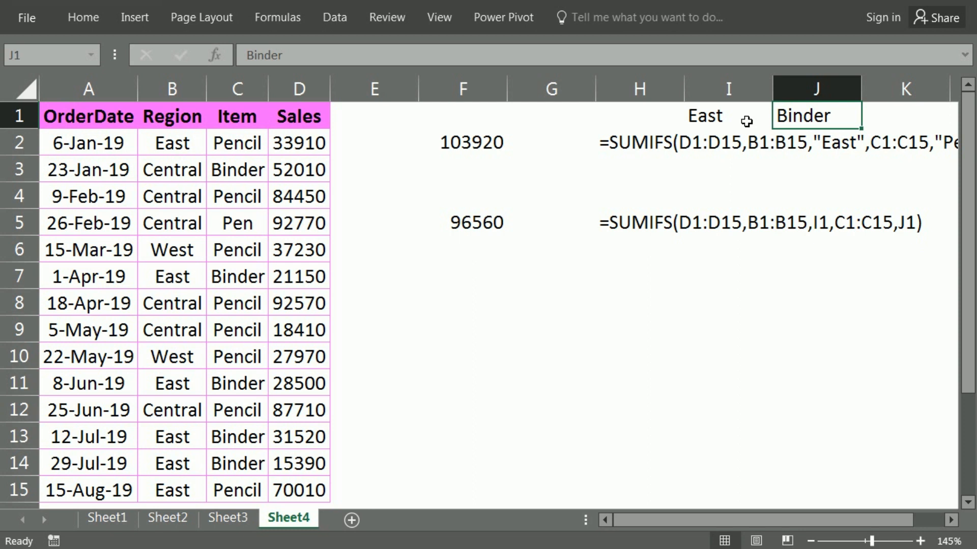
# Change the region criterion in cell I1 to Central.
pyautogui.click(746, 121)
pyautogui.write('Central')
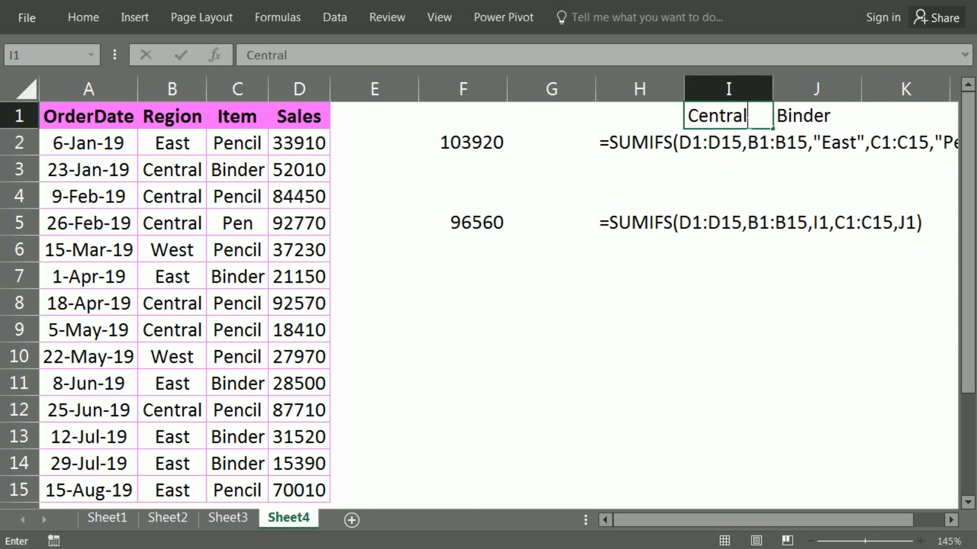
pyautogui.press('Return')
# Set the region criterion in I1 to West and the item criterion in J1 to Pencil.
pyautogui.click(746, 119)
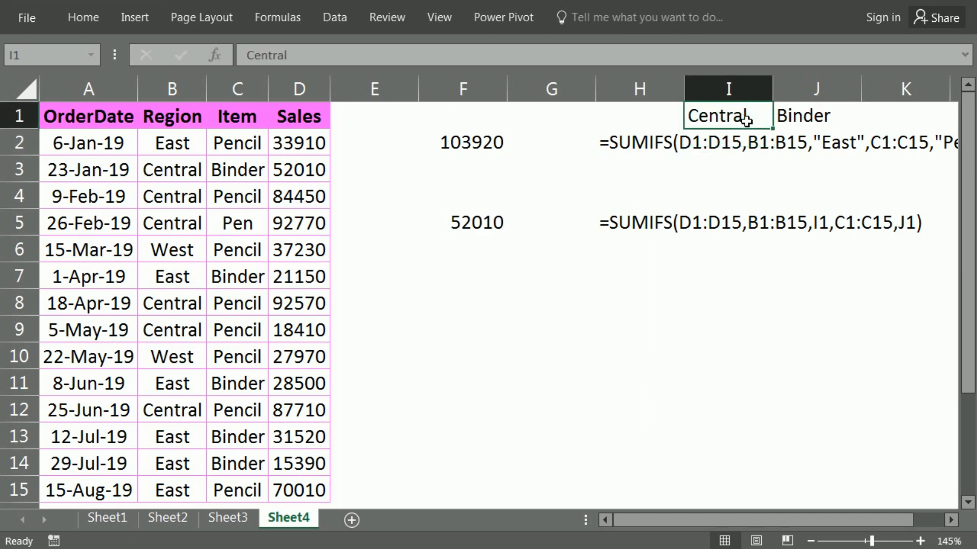
pyautogui.write('West')
pyautogui.press('Tab')
pyautogui.write('Pencil')
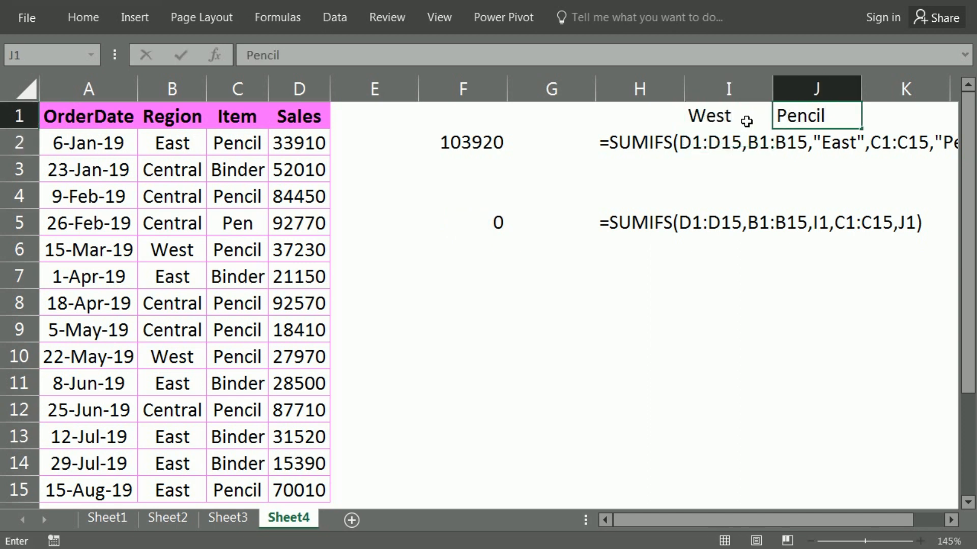
pyautogui.press('Return')
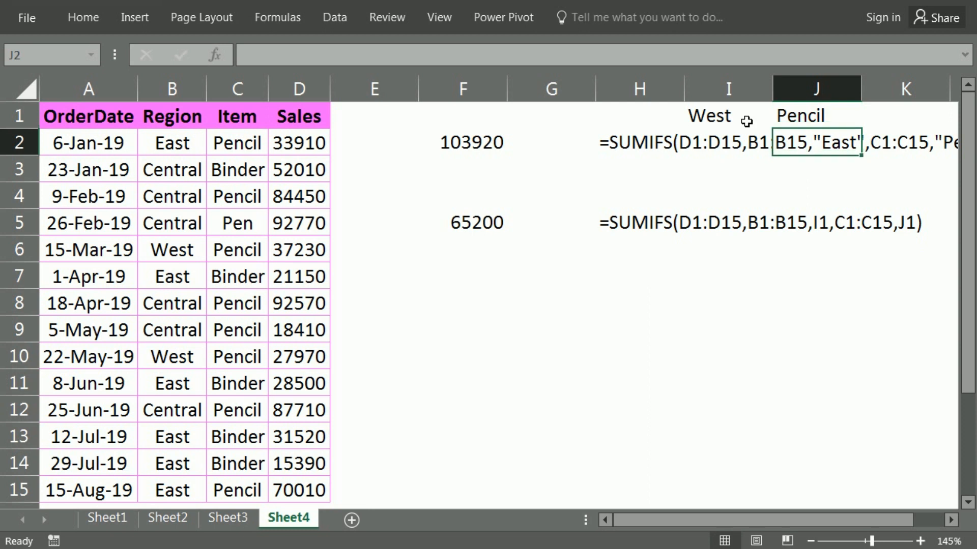